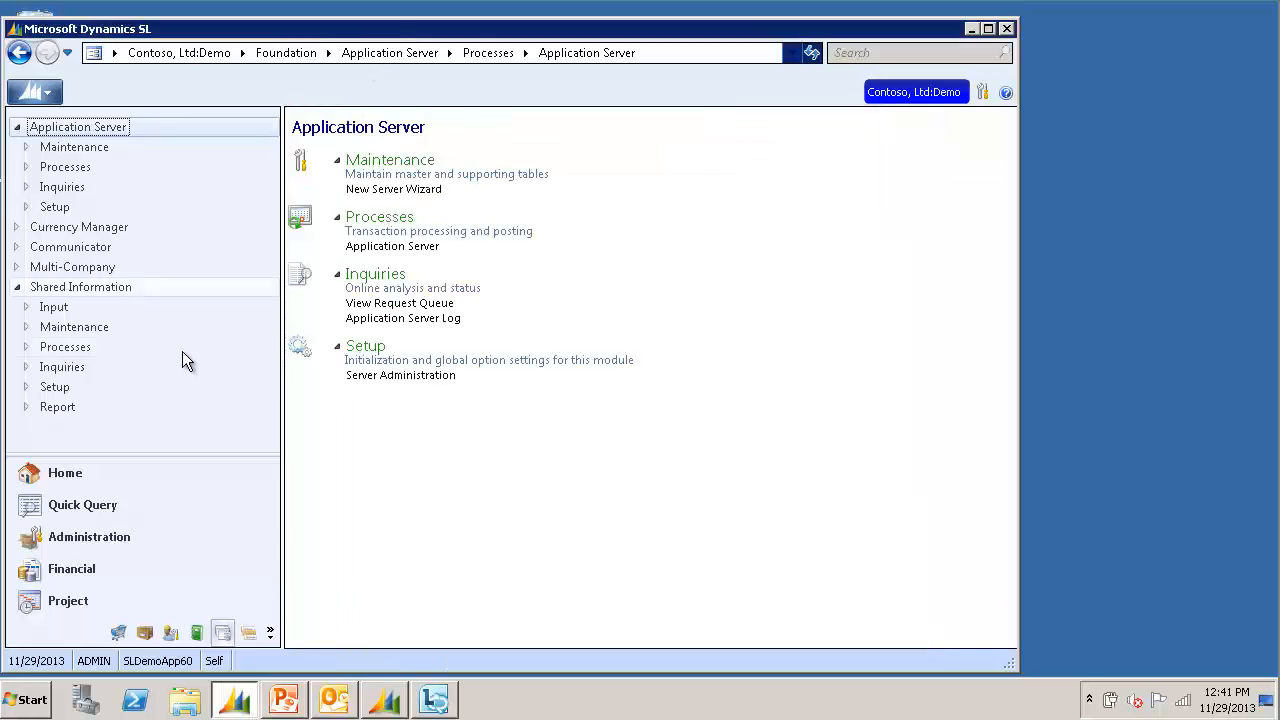
# - Open Quick Send Setup (21.951.00) from Foundation > Shared Information
pyautogui.click(220, 634)
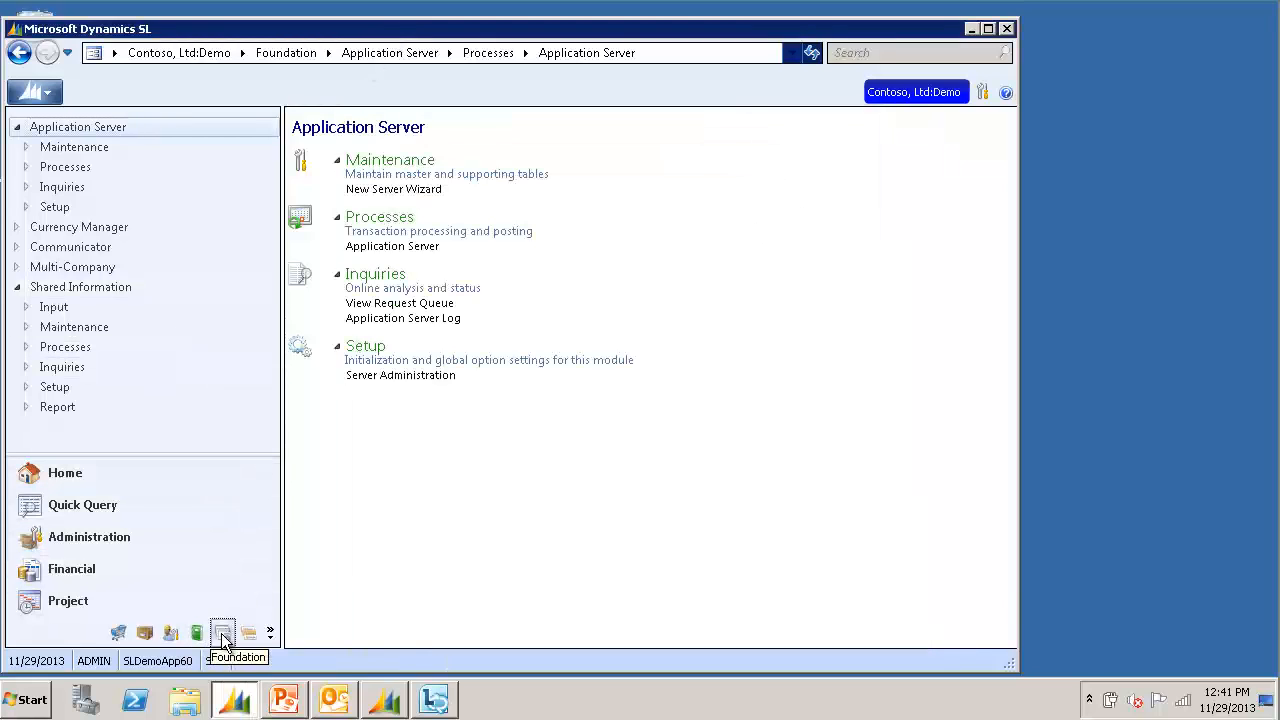
pyautogui.click(105, 286)
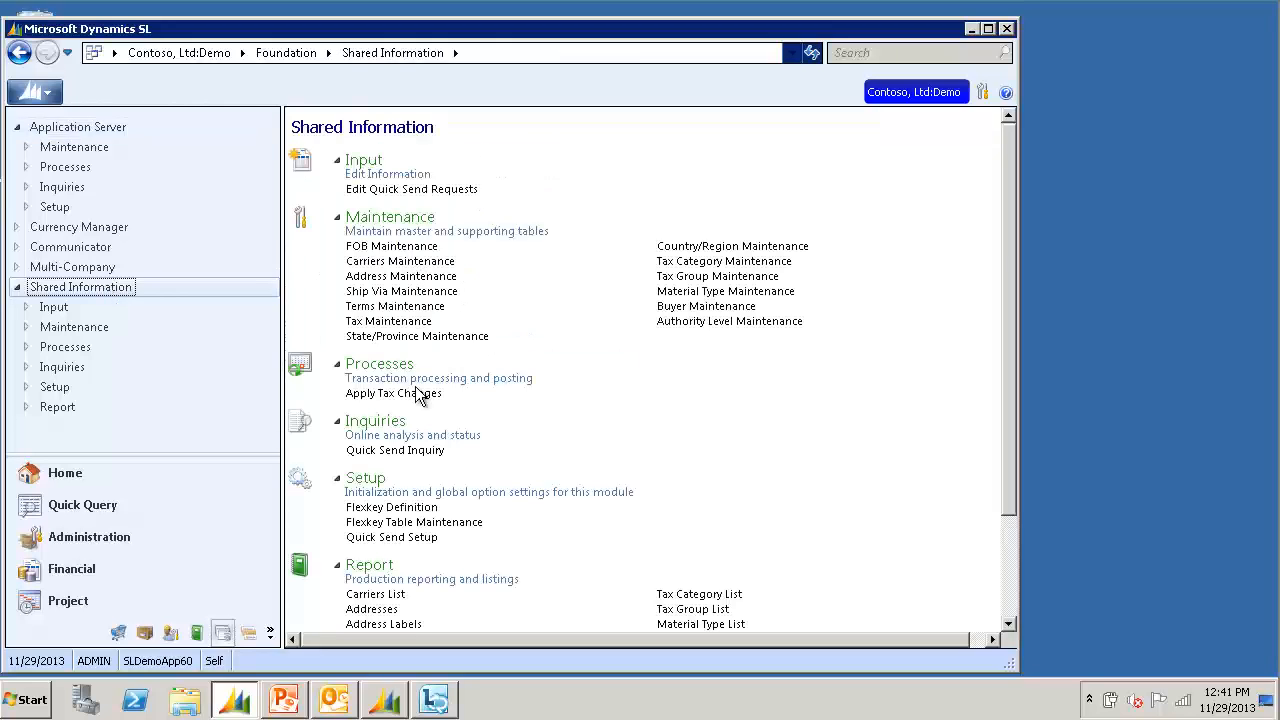
pyautogui.click(410, 540)
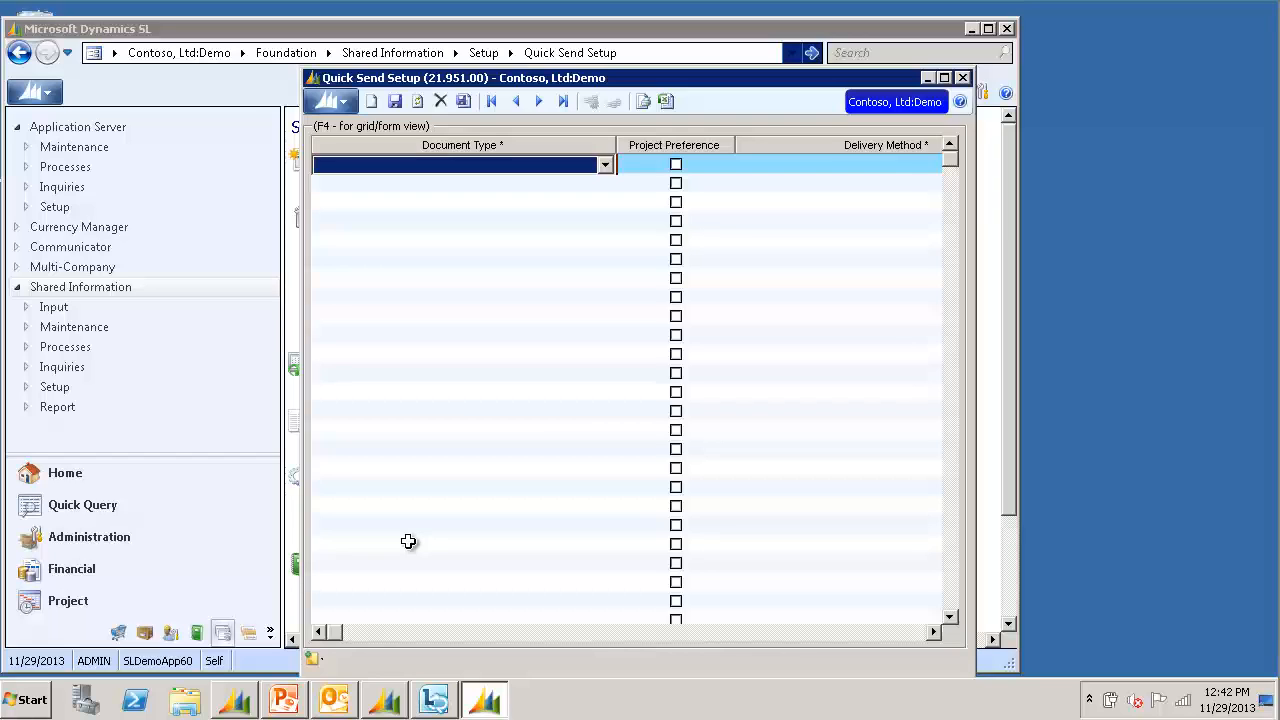
# - In form view, add an AR Invoice/Memo entry with Email as the delivery method
pyautogui.click(640, 161)
pyautogui.press('F4')
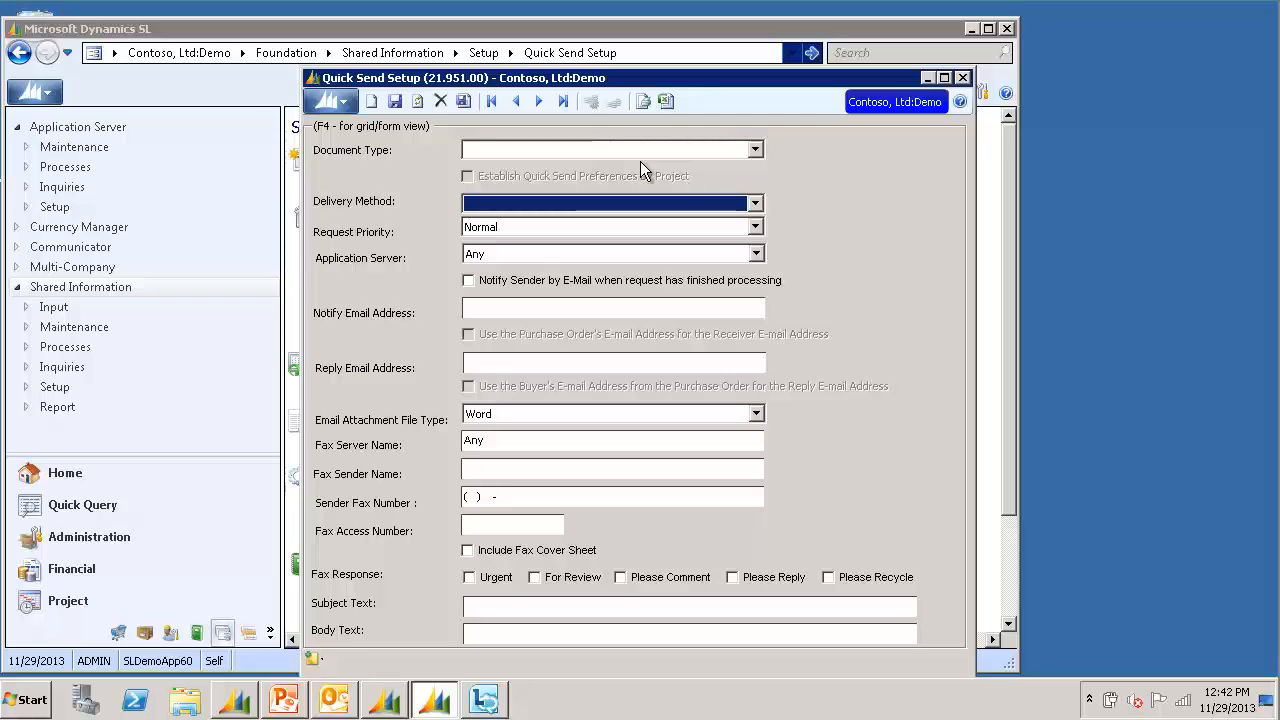
pyautogui.click(642, 150)
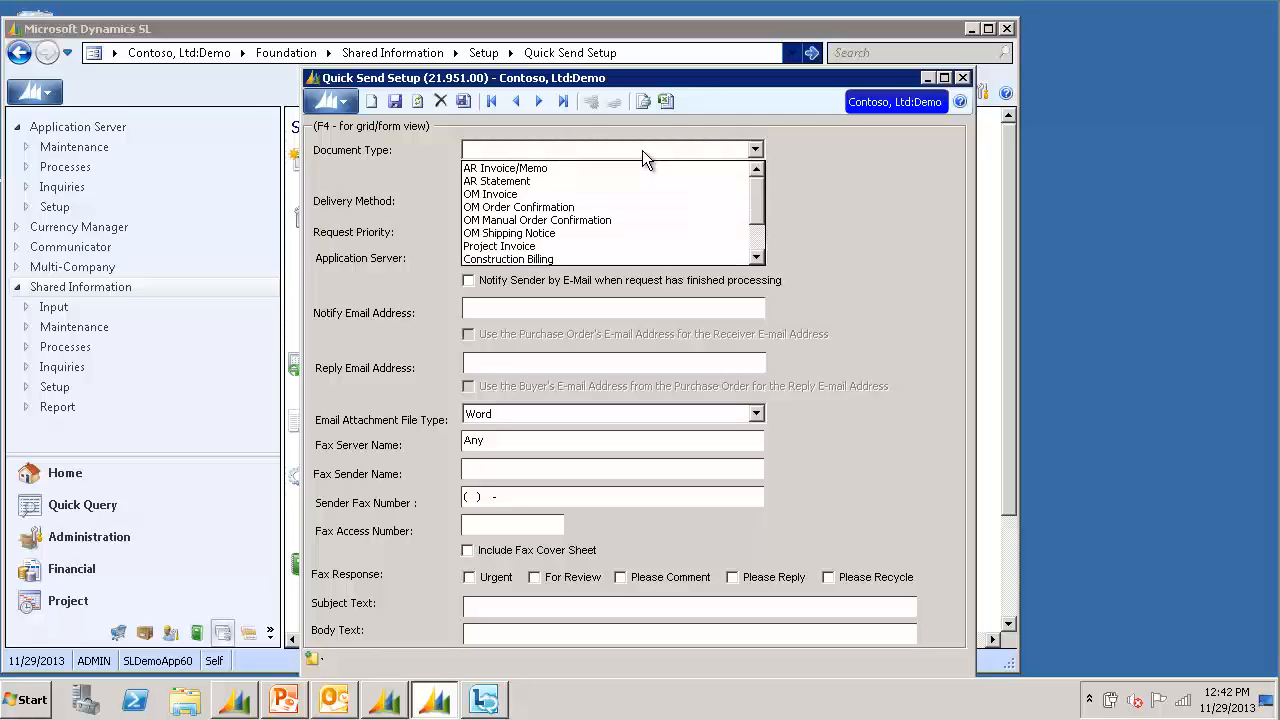
pyautogui.click(623, 169)
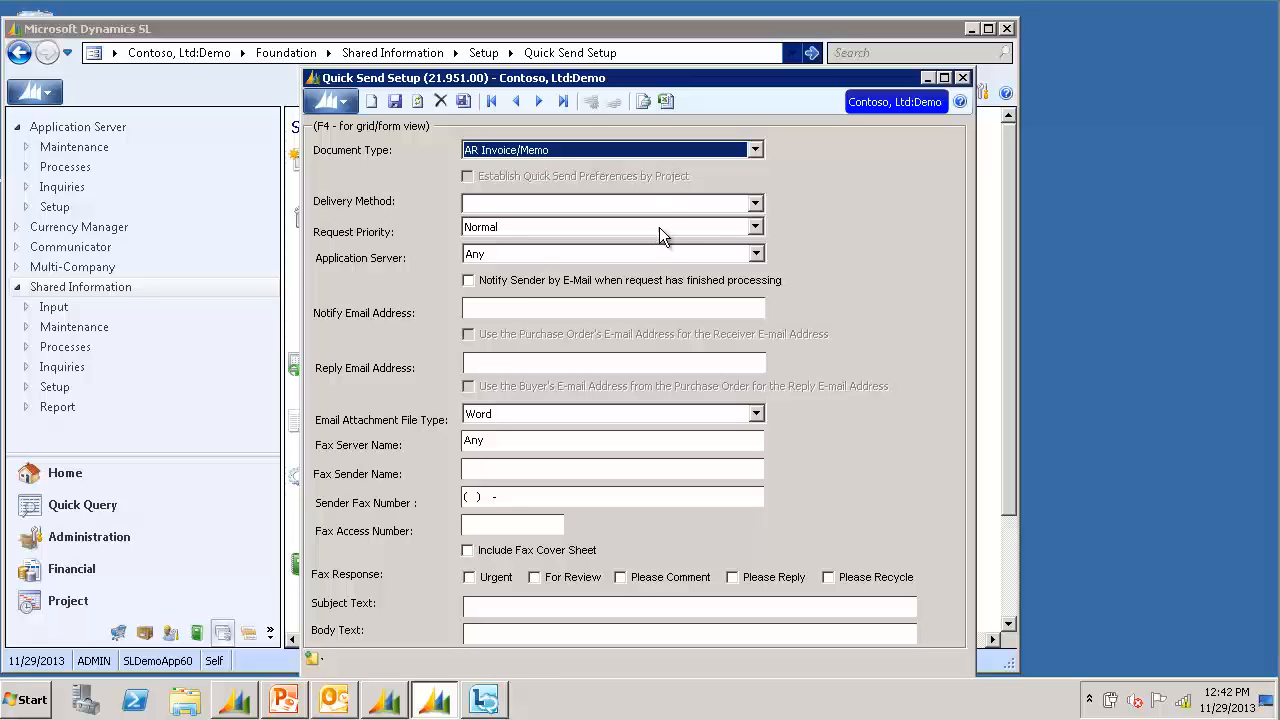
pyautogui.click(669, 204)
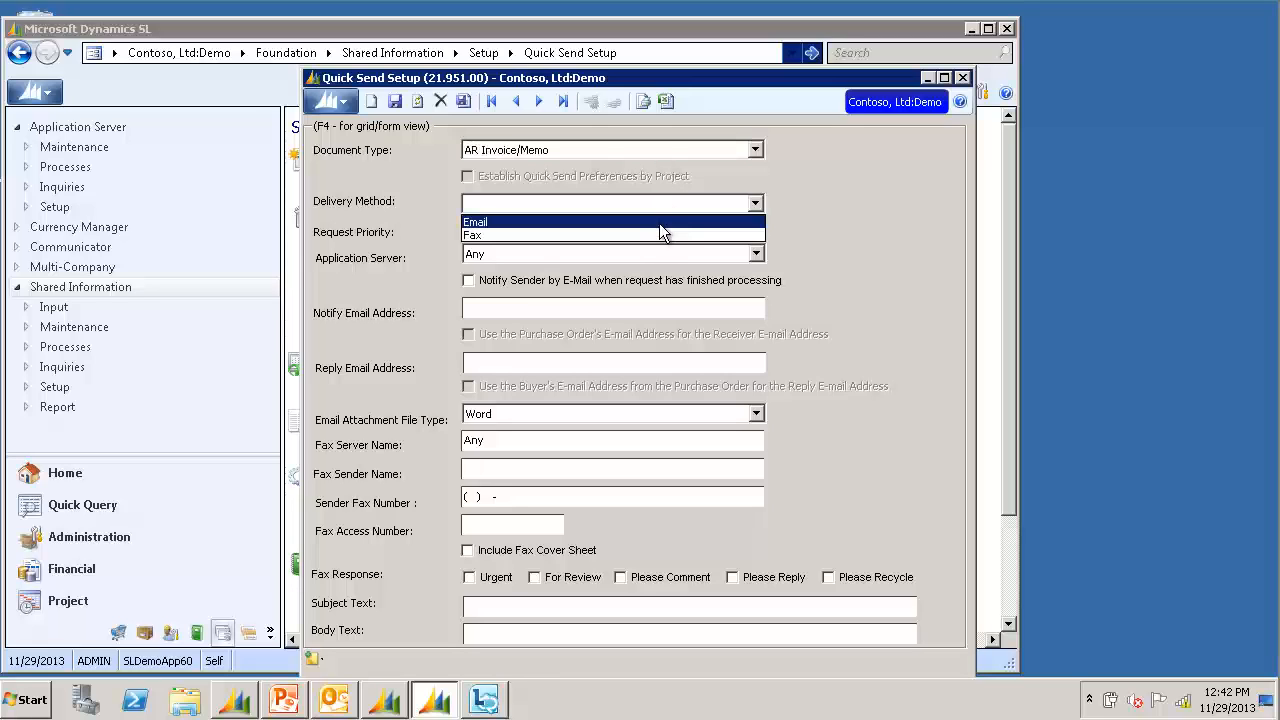
pyautogui.click(659, 223)
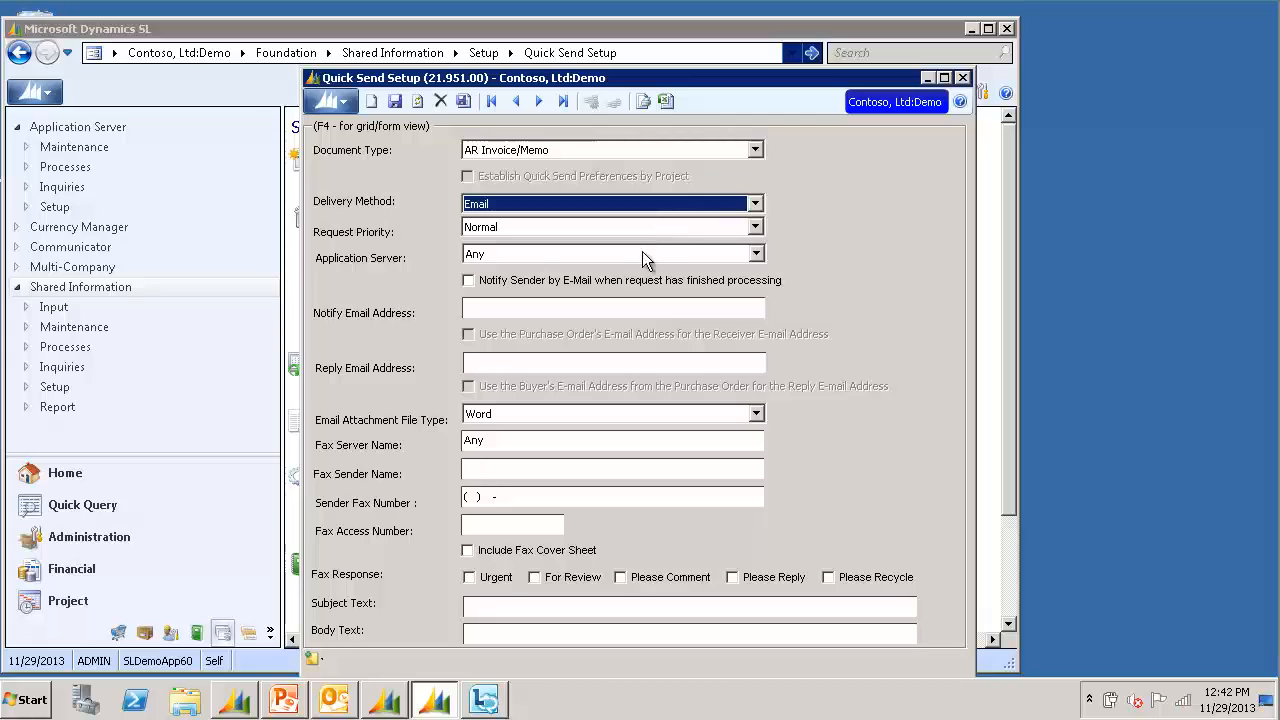
# - Enter the notify and reply e-mail addresses and choose Adobe Acrobat attachments
pyautogui.click(575, 310)
pyautogui.write('notify@contos.com')
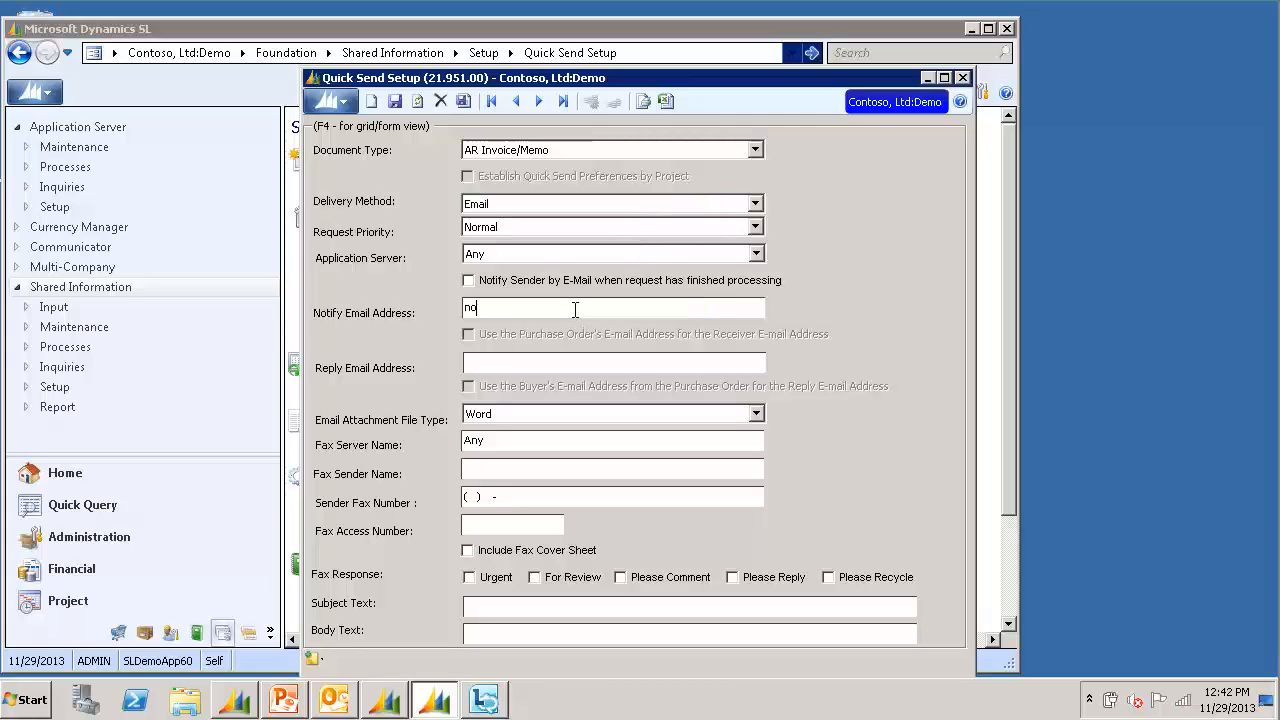
pyautogui.press('Tab')
pyautogui.write('reply@contoso.com')
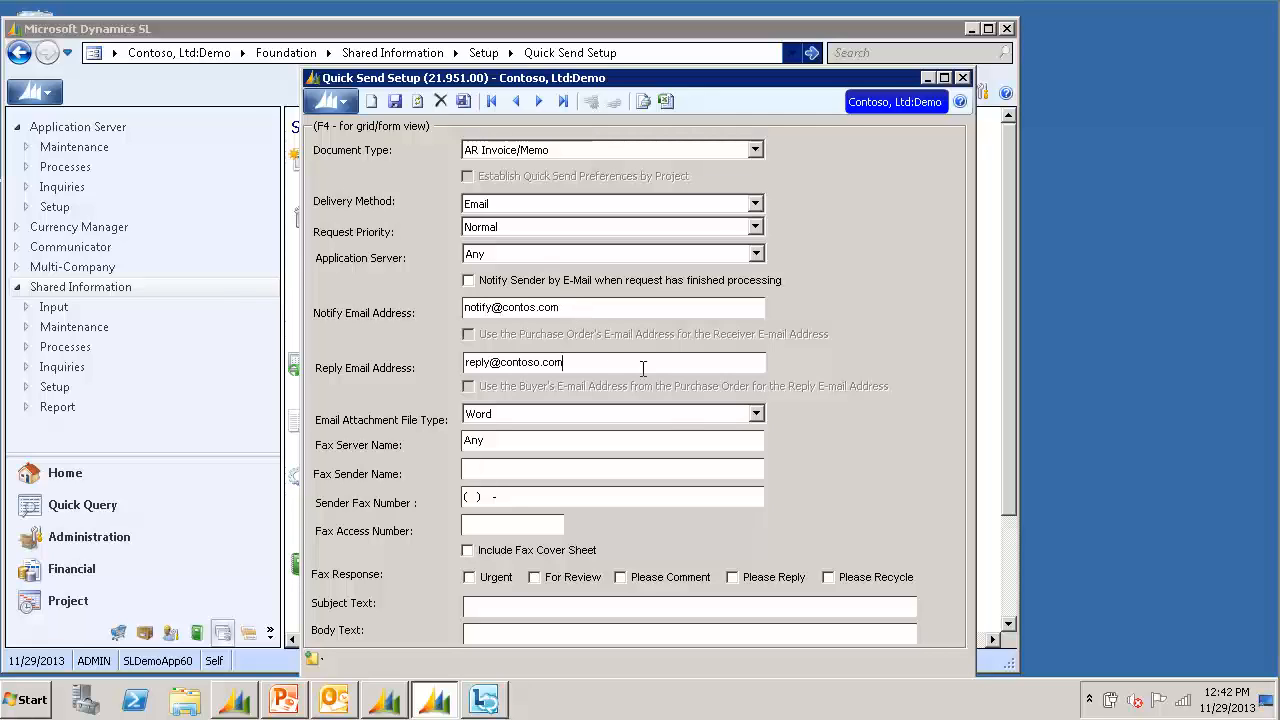
pyautogui.click(757, 414)
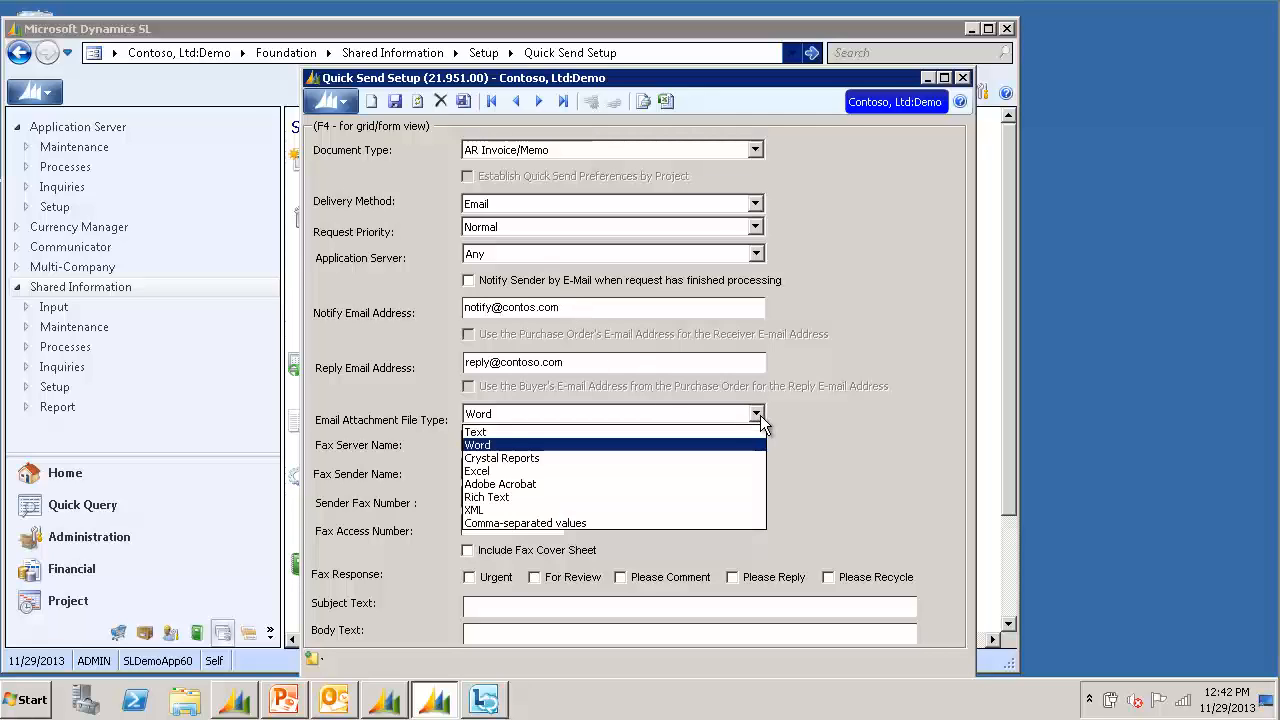
pyautogui.click(702, 485)
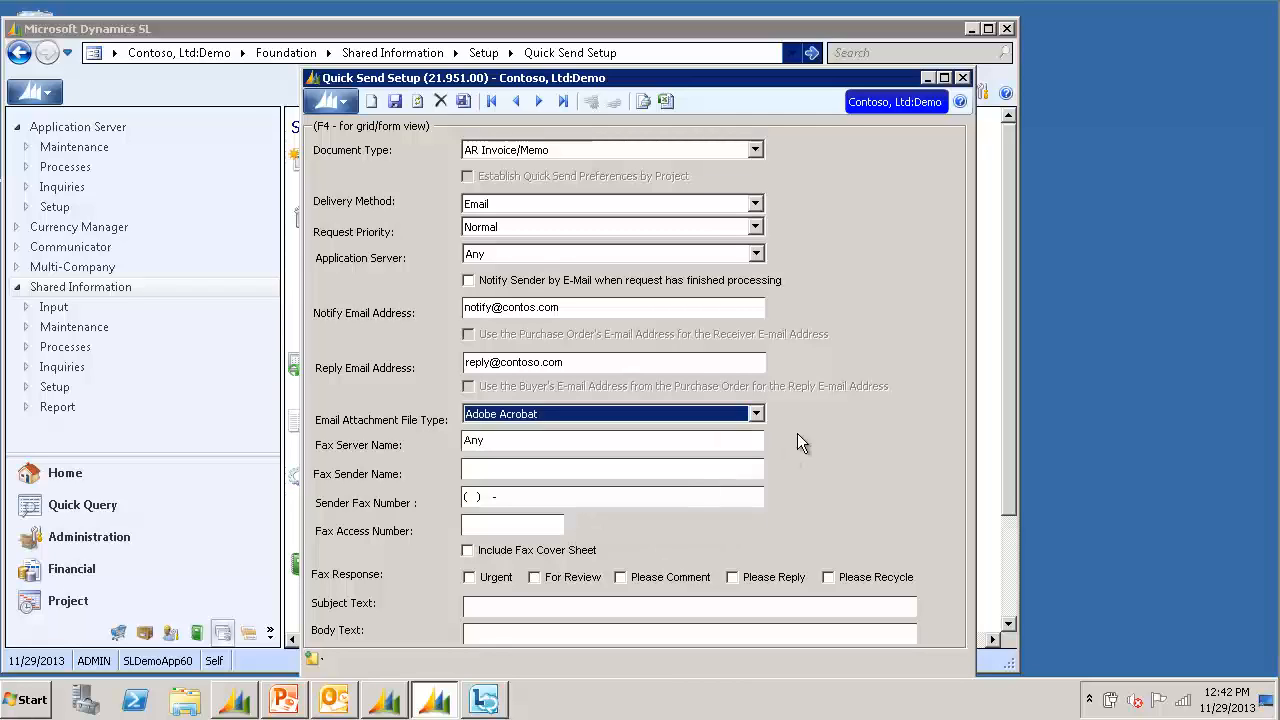
# - Enter subject 'Invoice Is Attached' and a body using <Customer Name> and <Reference Number> placeholders
pyautogui.click(720, 606)
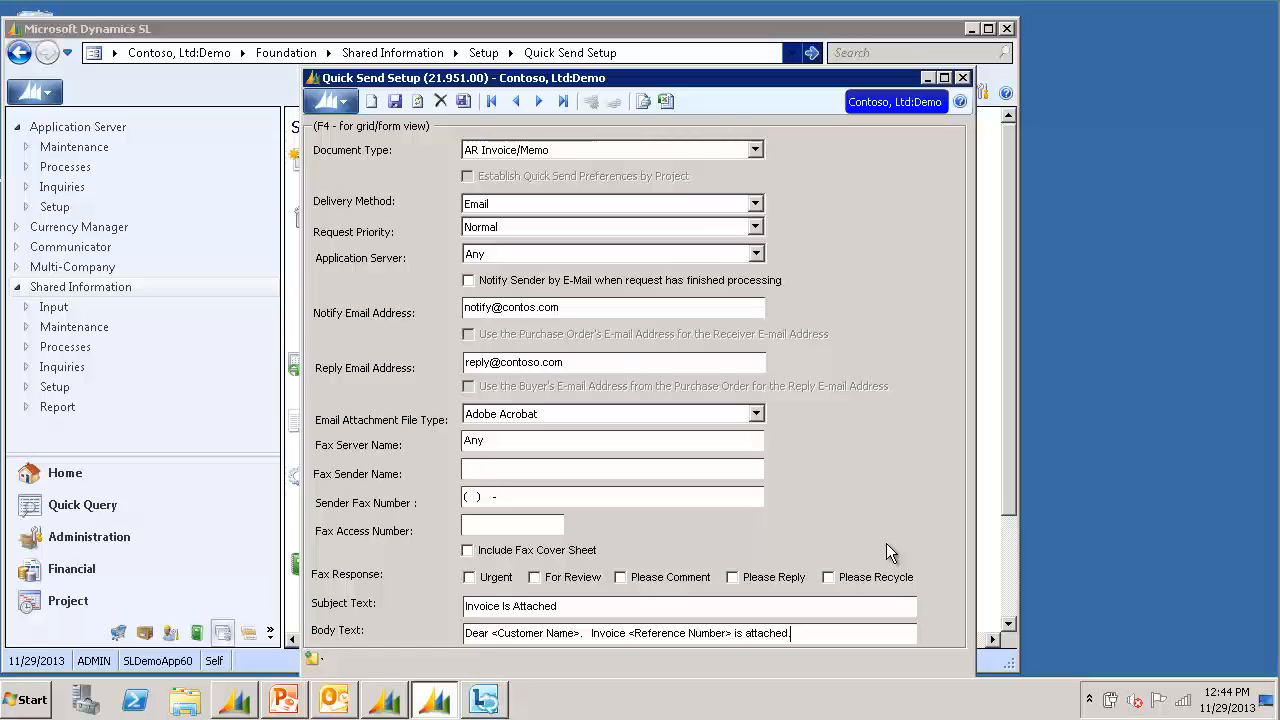
# - Close Quick Send Setup, saving the changes
pyautogui.click(962, 77)
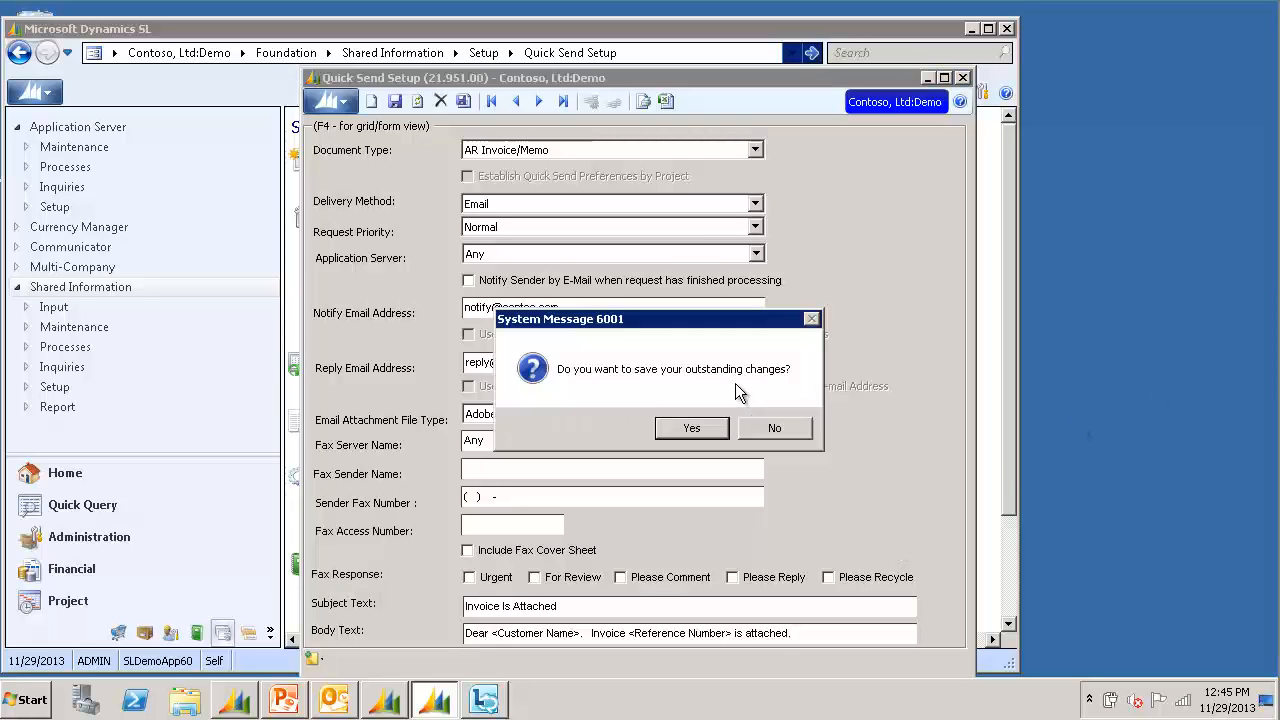
pyautogui.click(694, 426)
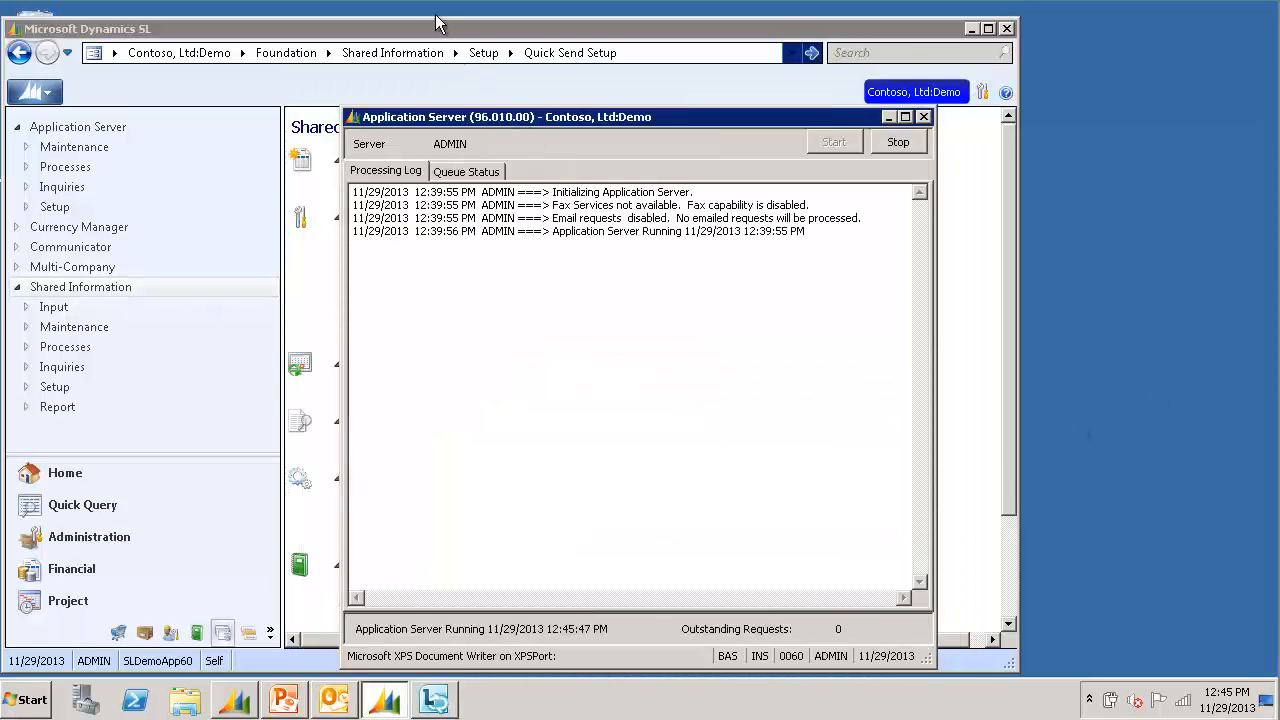
pyautogui.click(430, 16)
# - Open the School of Fine Art customer in Customer Maintenance and show its Quick Send tab
pyautogui.click(94, 571)
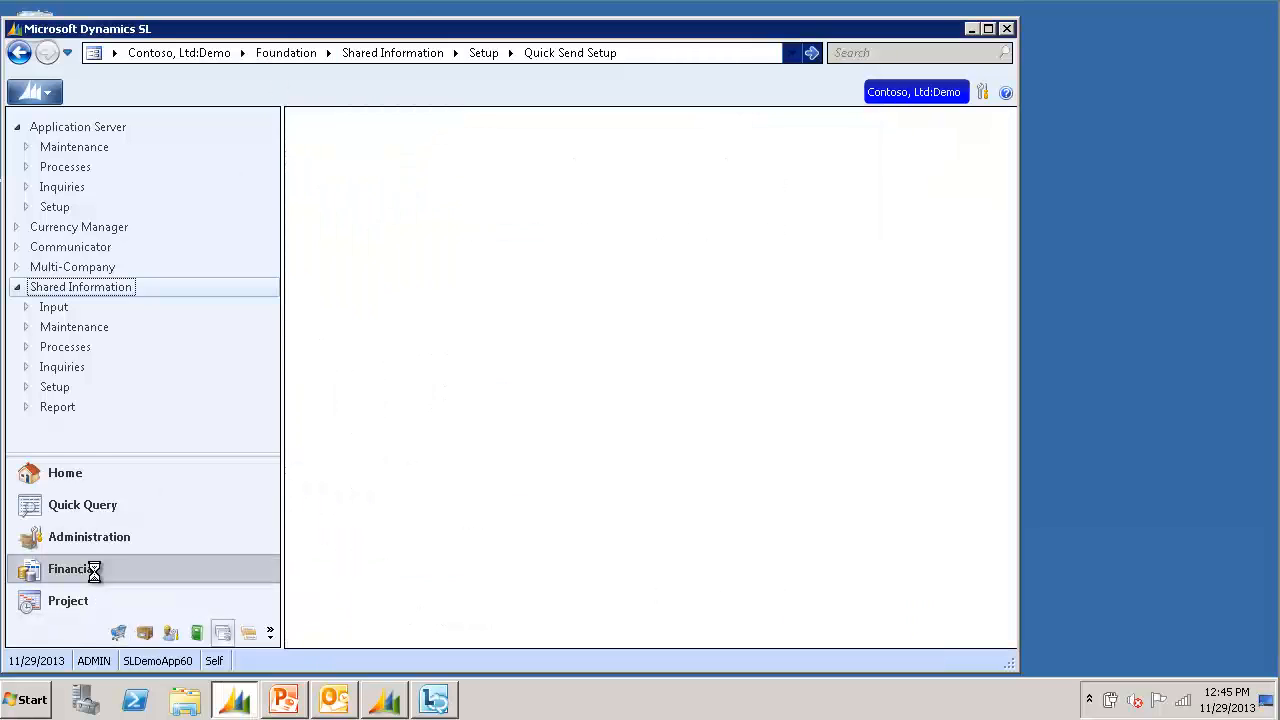
pyautogui.click(121, 268)
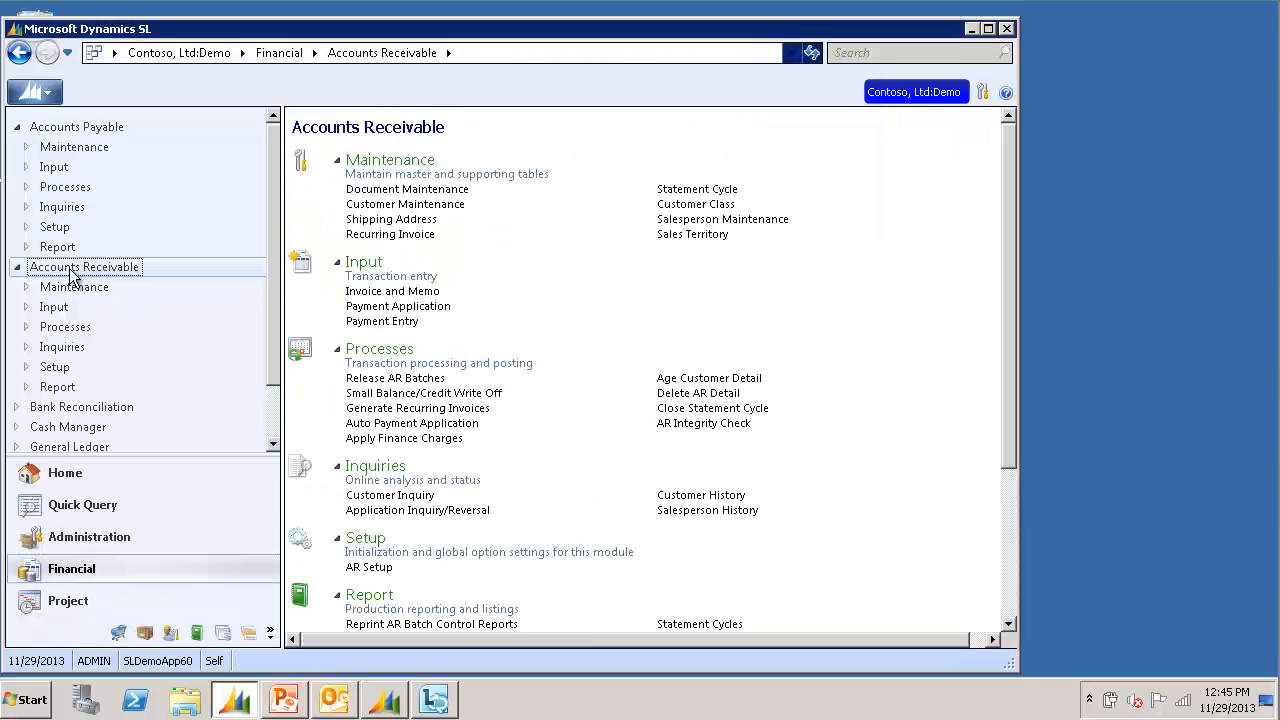
pyautogui.click(402, 205)
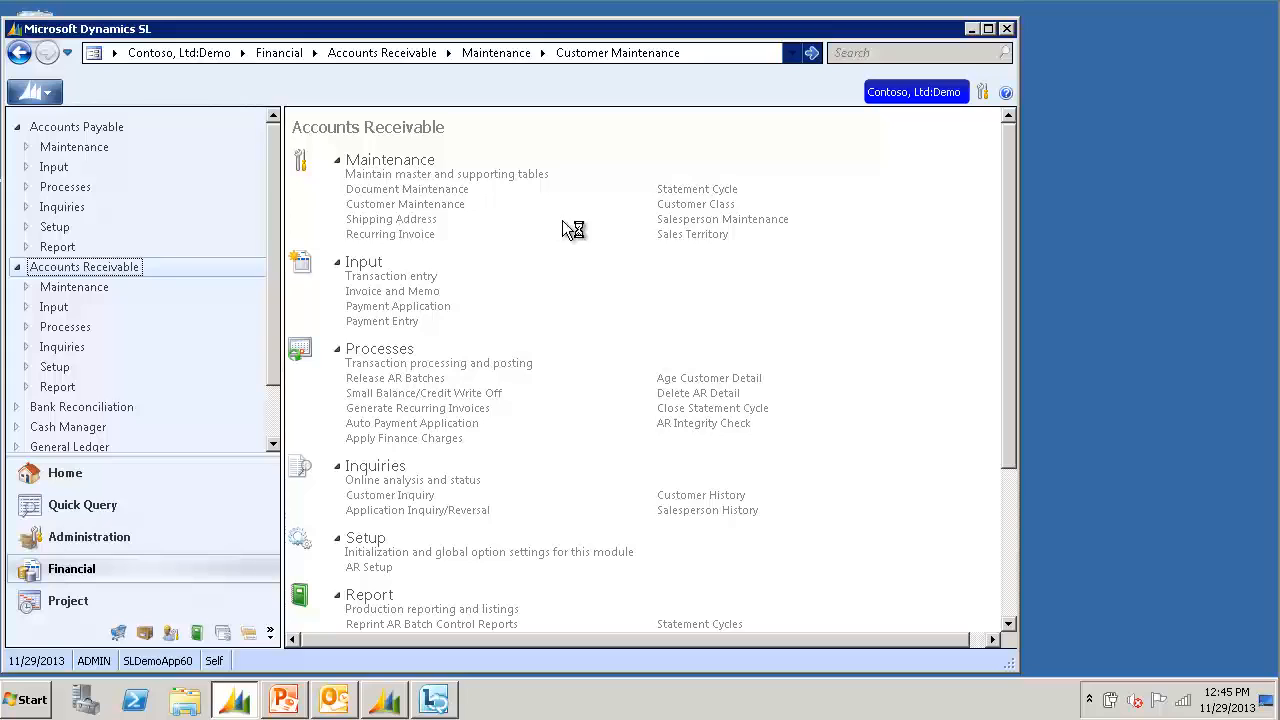
pyautogui.write('C300')
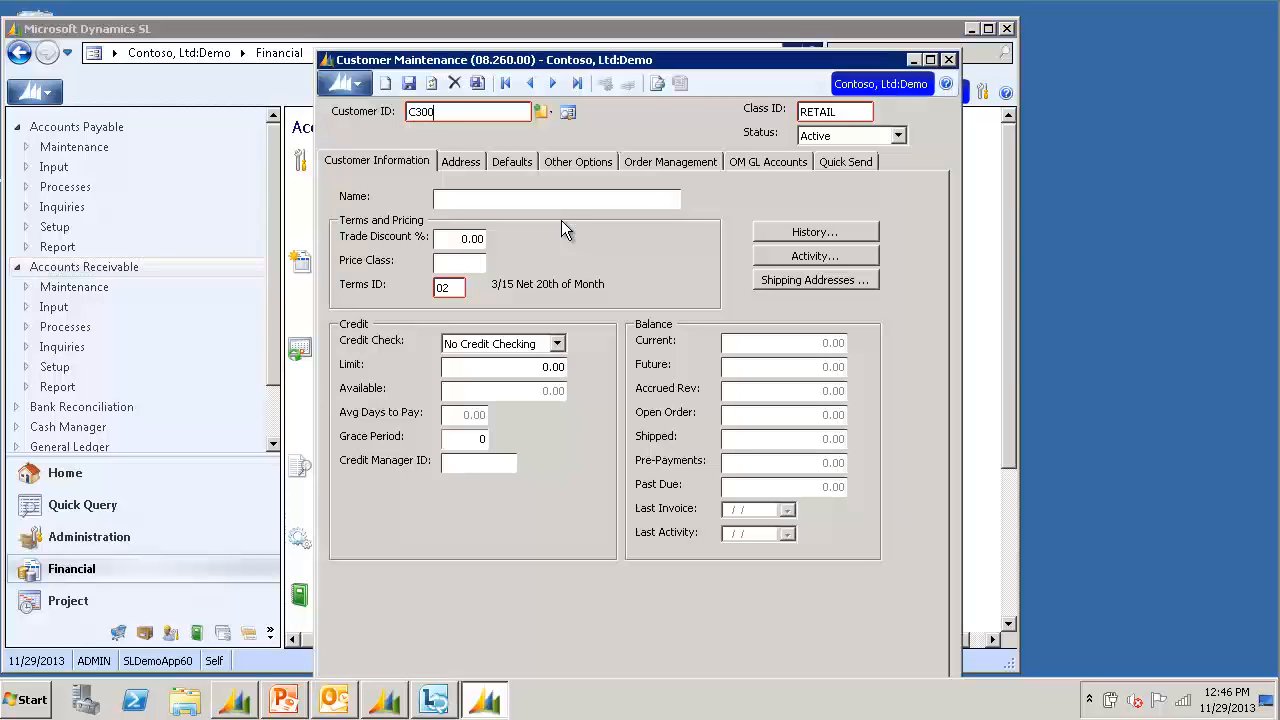
pyautogui.press('Tab')
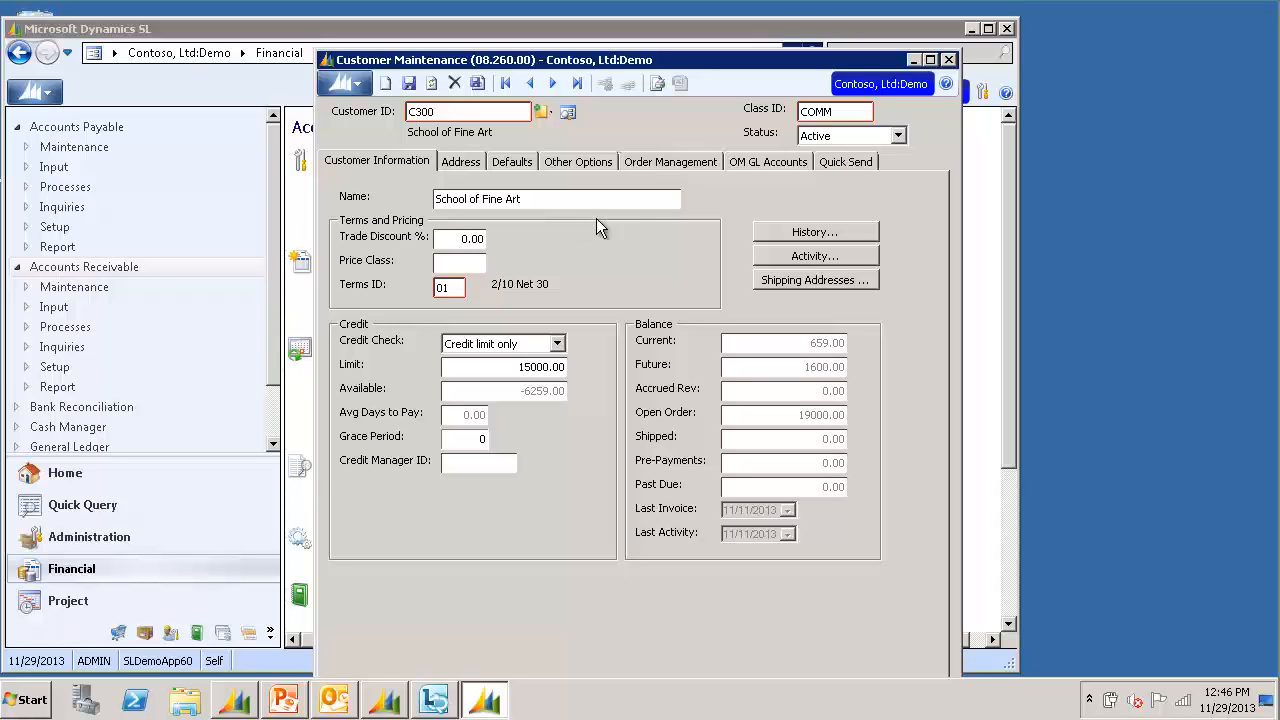
pyautogui.click(846, 163)
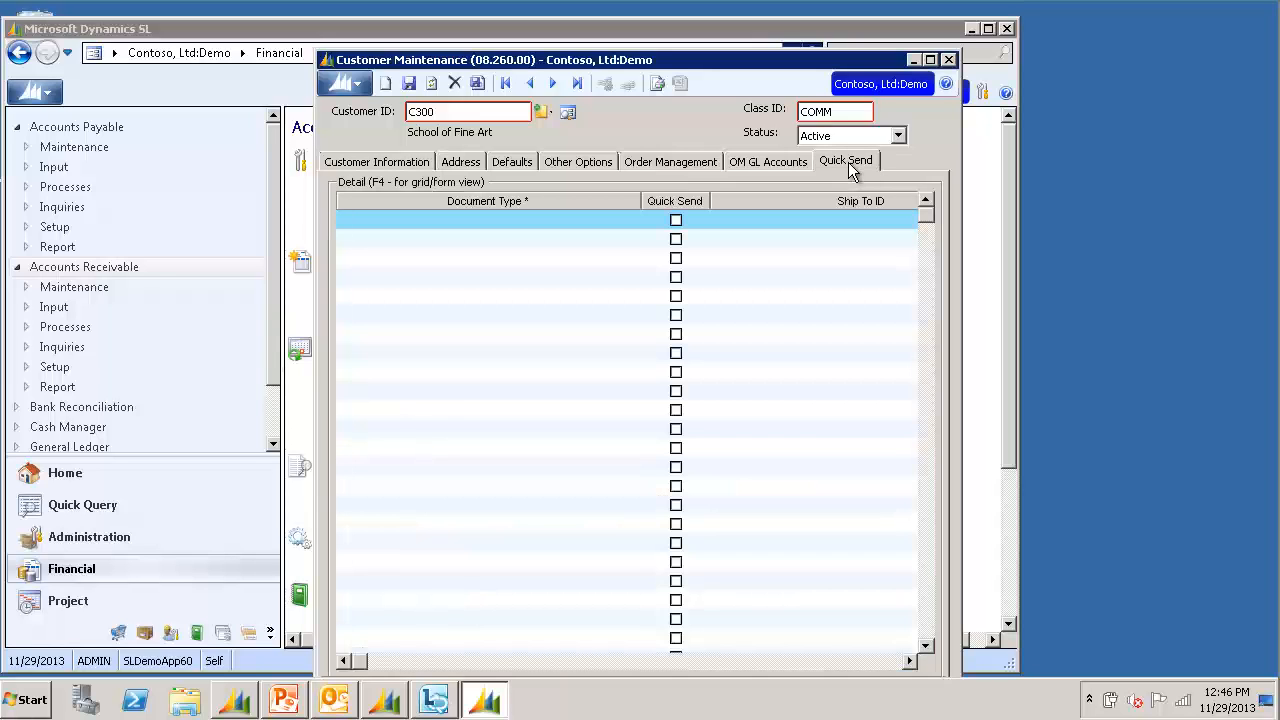
# - Add an enabled AR Invoice/Memo Quick Send entry with the receiver e-mail, then save and close
pyautogui.click(606, 220)
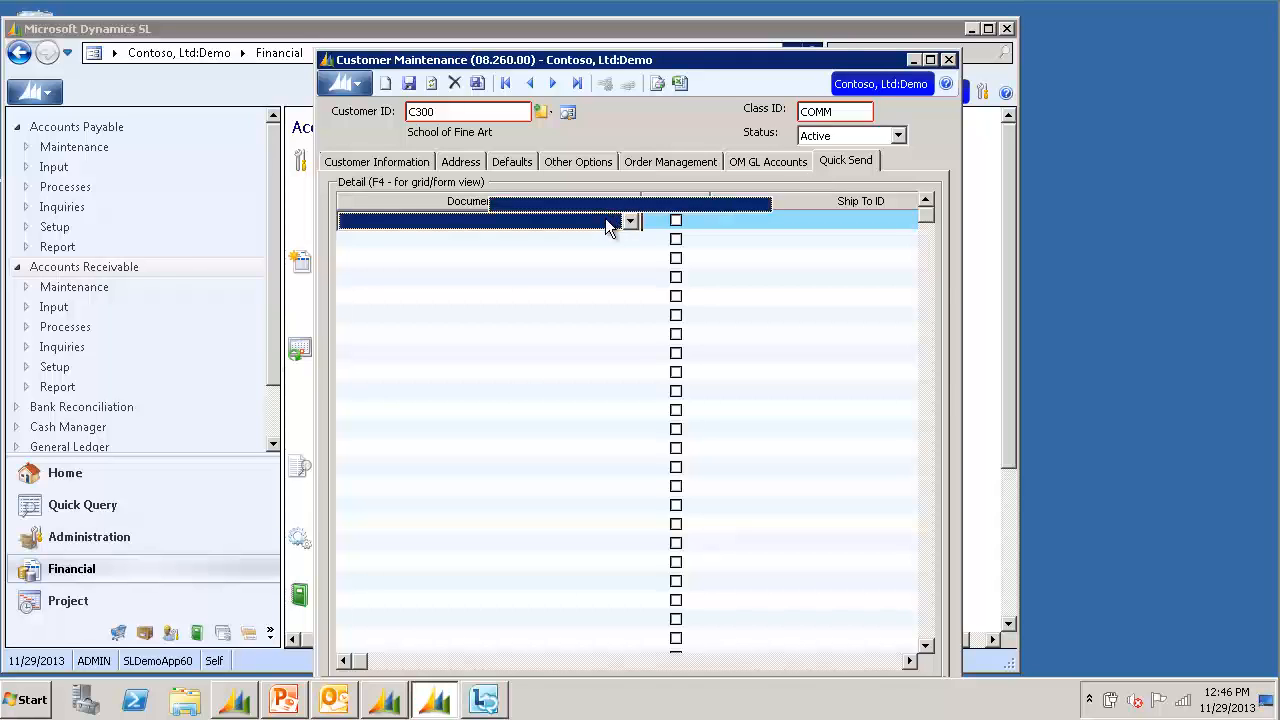
pyautogui.press('F4')
pyautogui.click(603, 204)
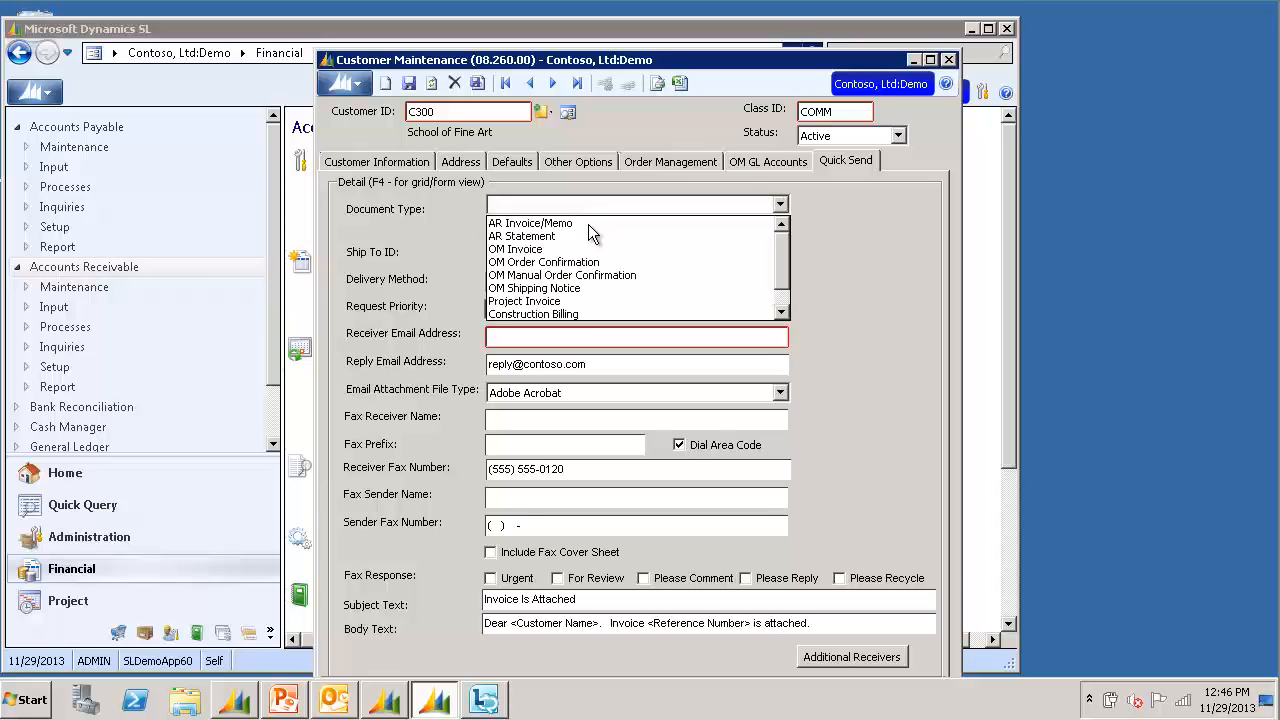
pyautogui.click(594, 224)
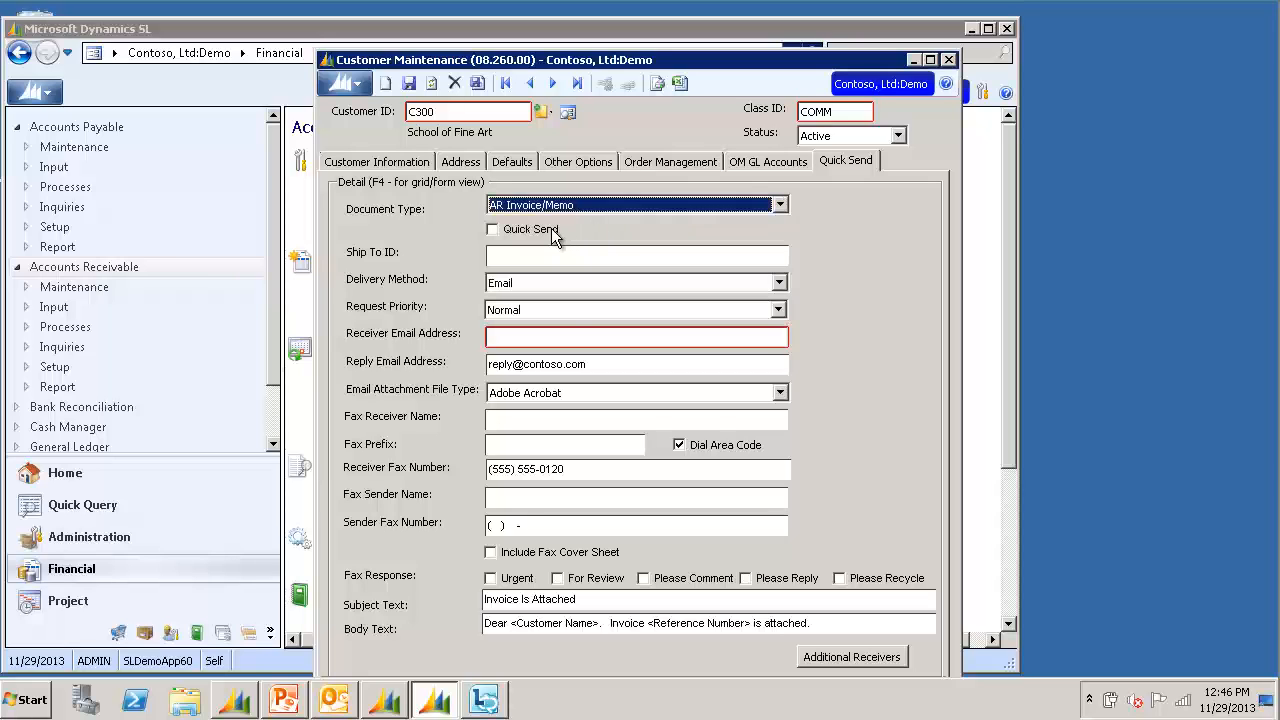
pyautogui.click(549, 337)
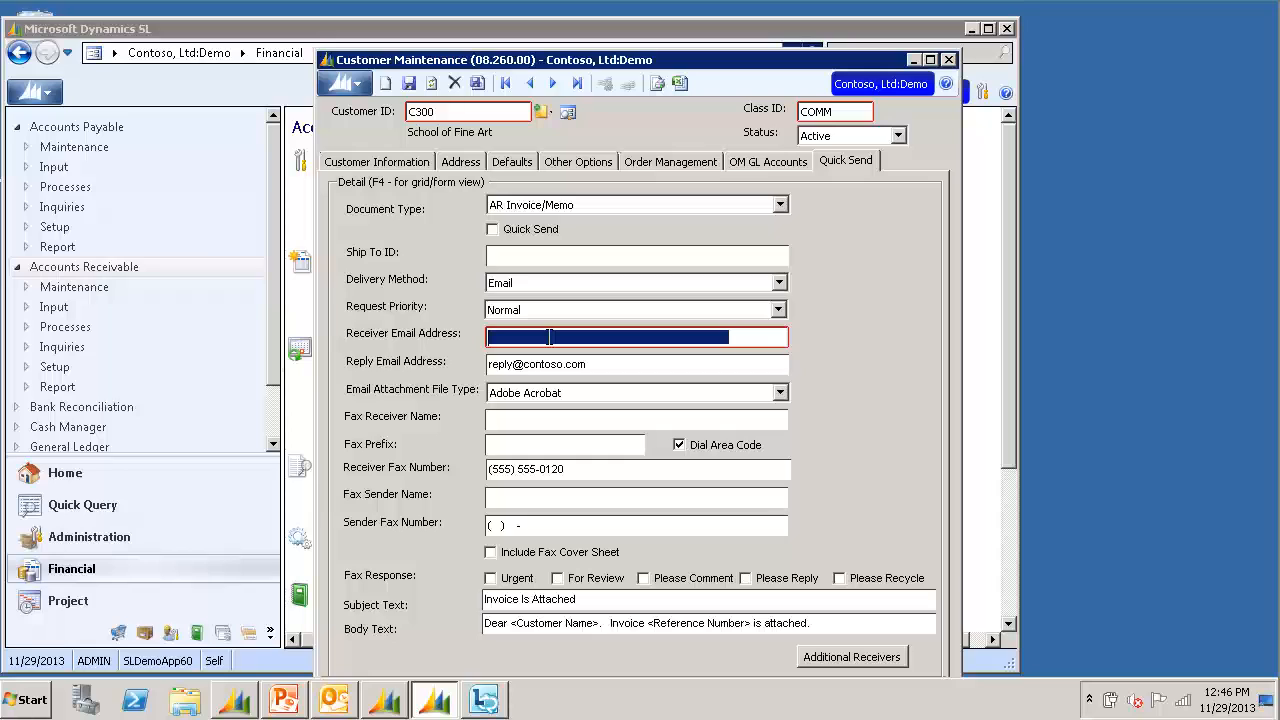
pyautogui.press('Tab')
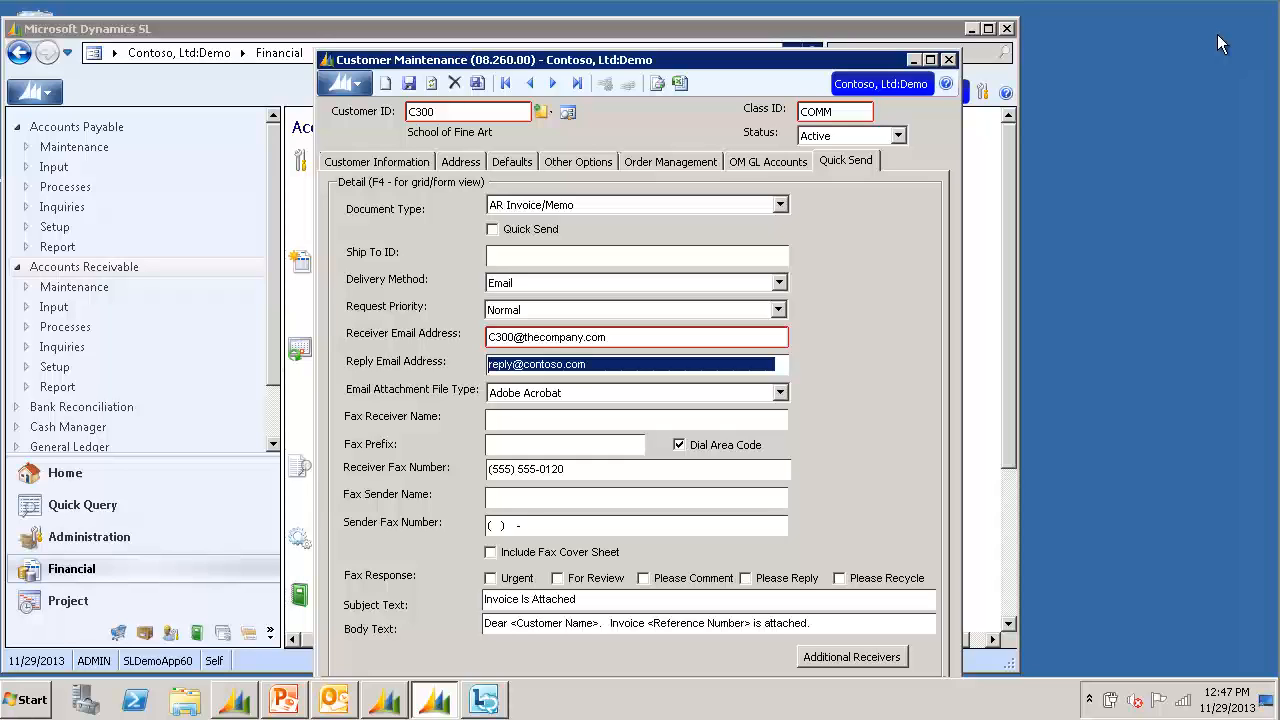
pyautogui.click(523, 230)
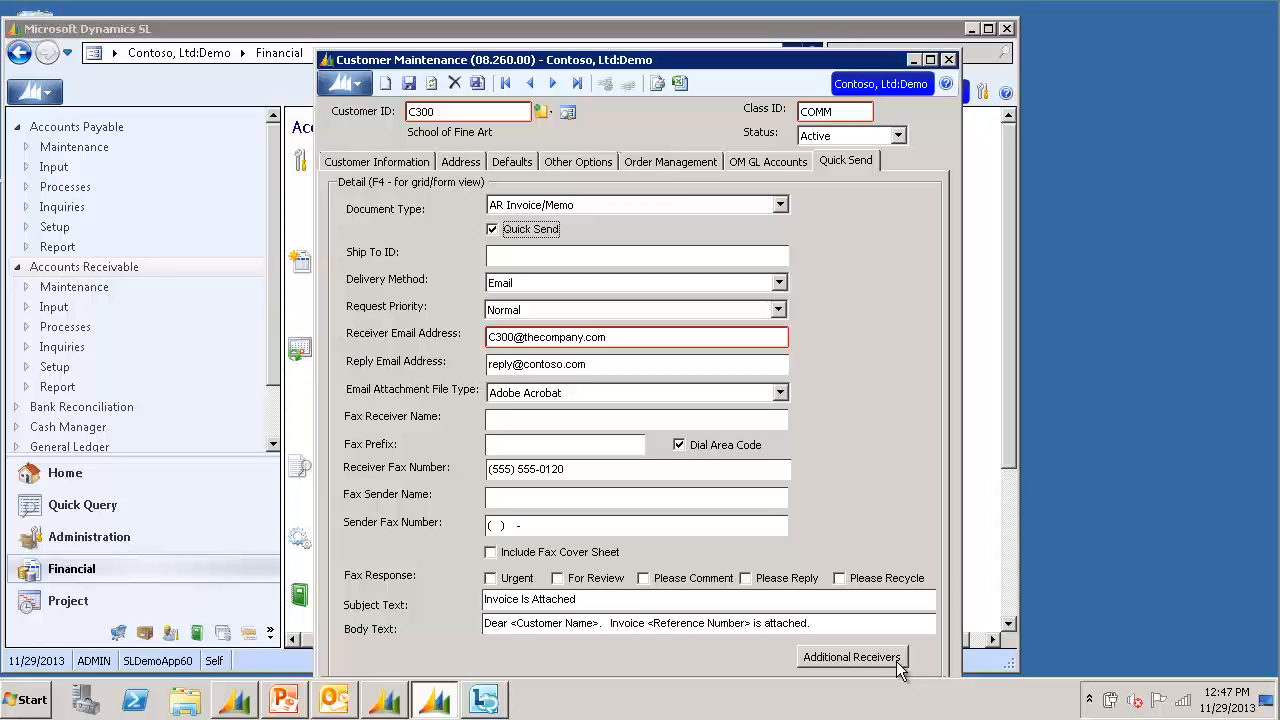
pyautogui.click(949, 60)
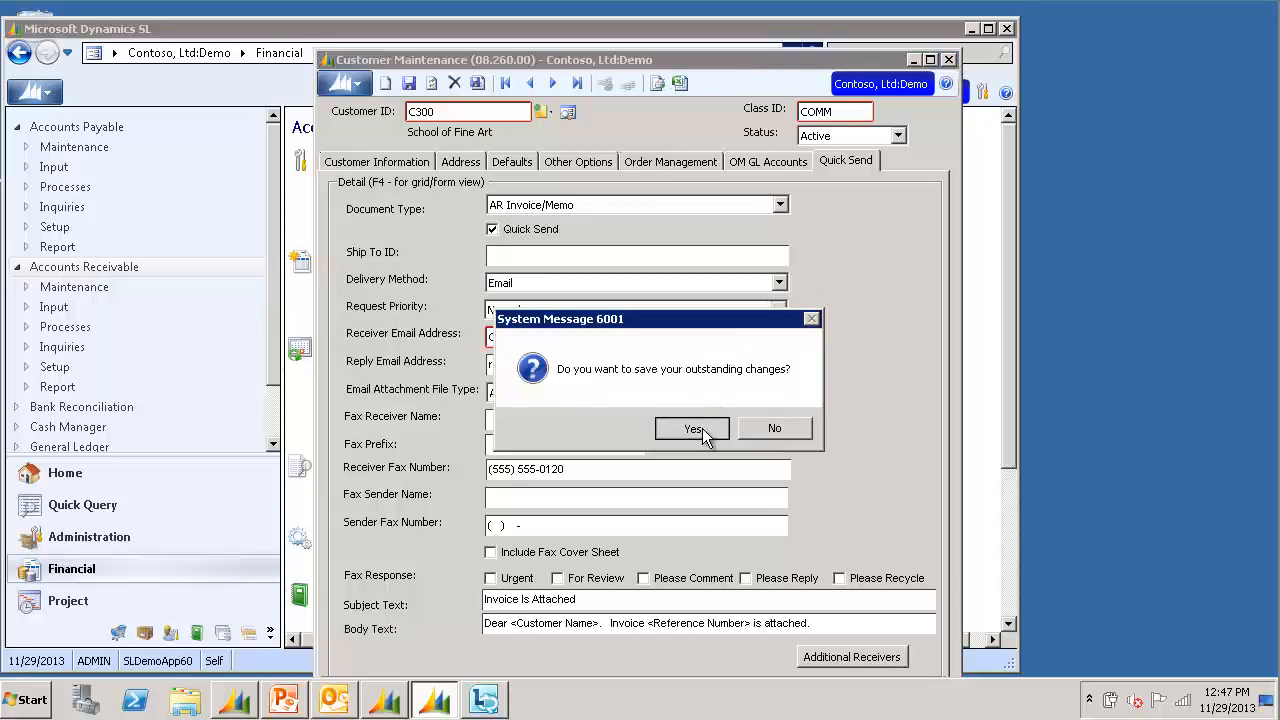
pyautogui.click(692, 428)
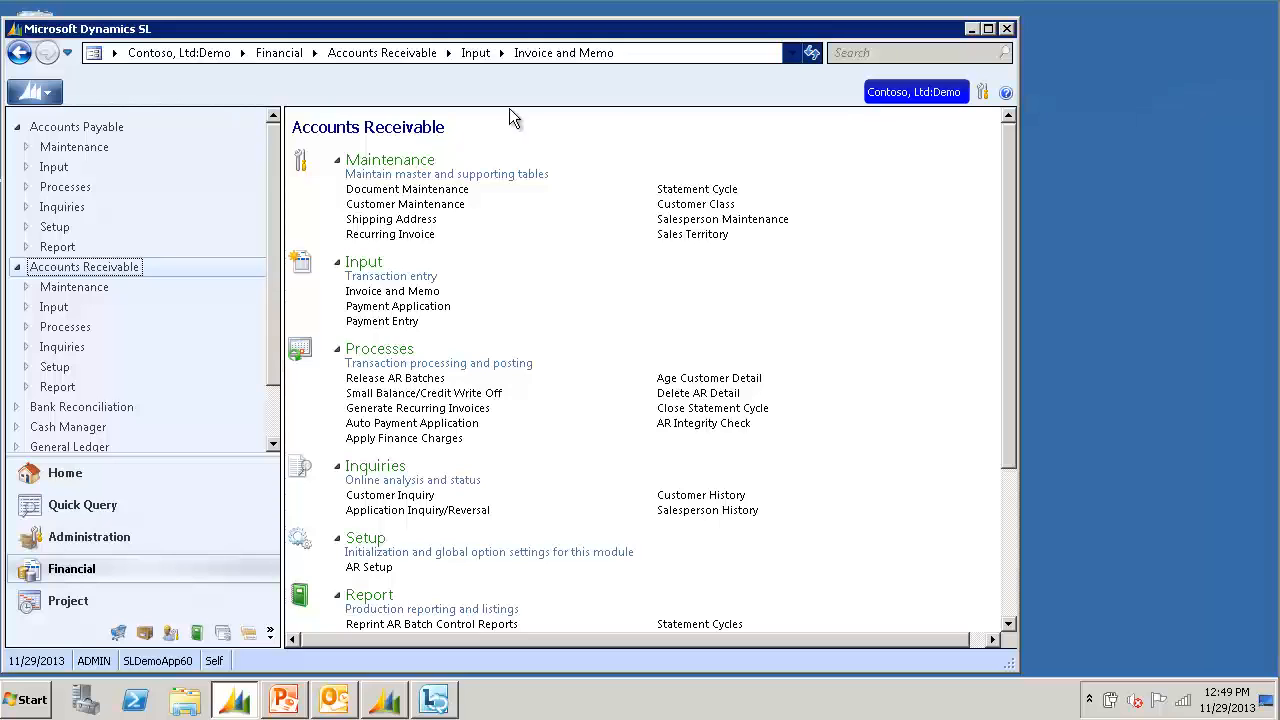
# - Load batch 000158 in Invoice and Memo and Quick Send its 100.00 invoice
pyautogui.click(422, 292)
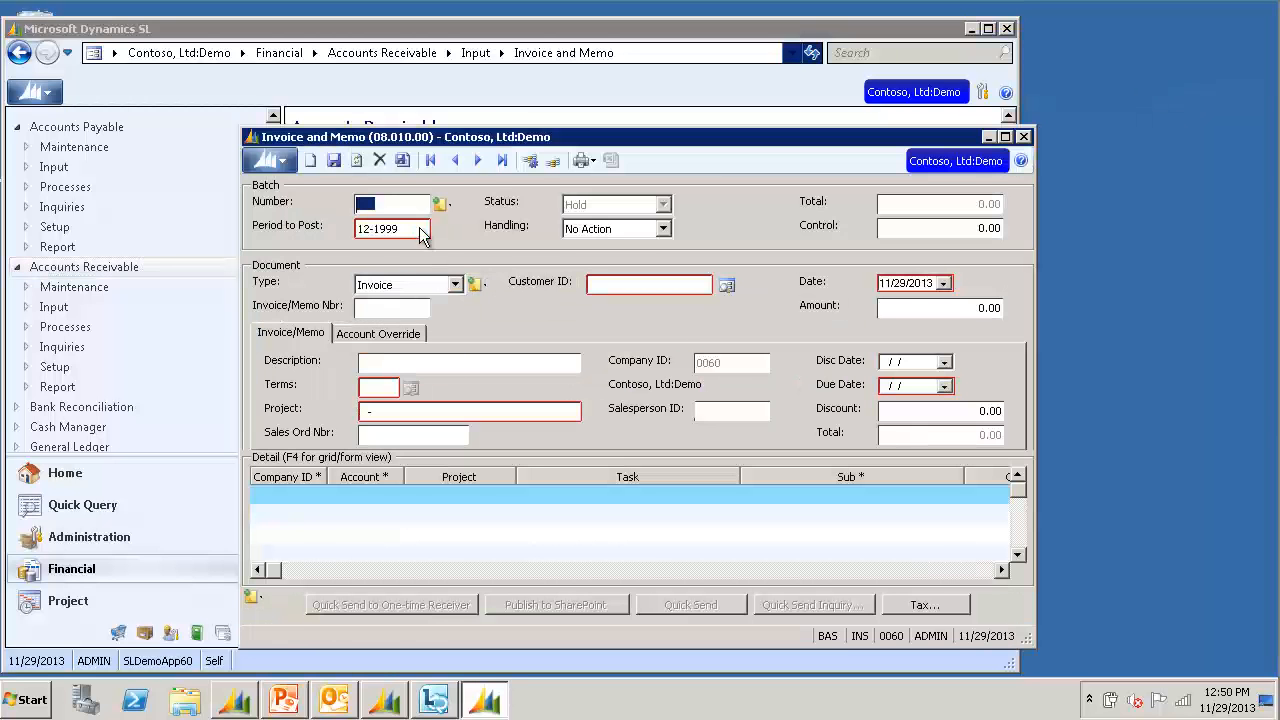
pyautogui.press('F3')
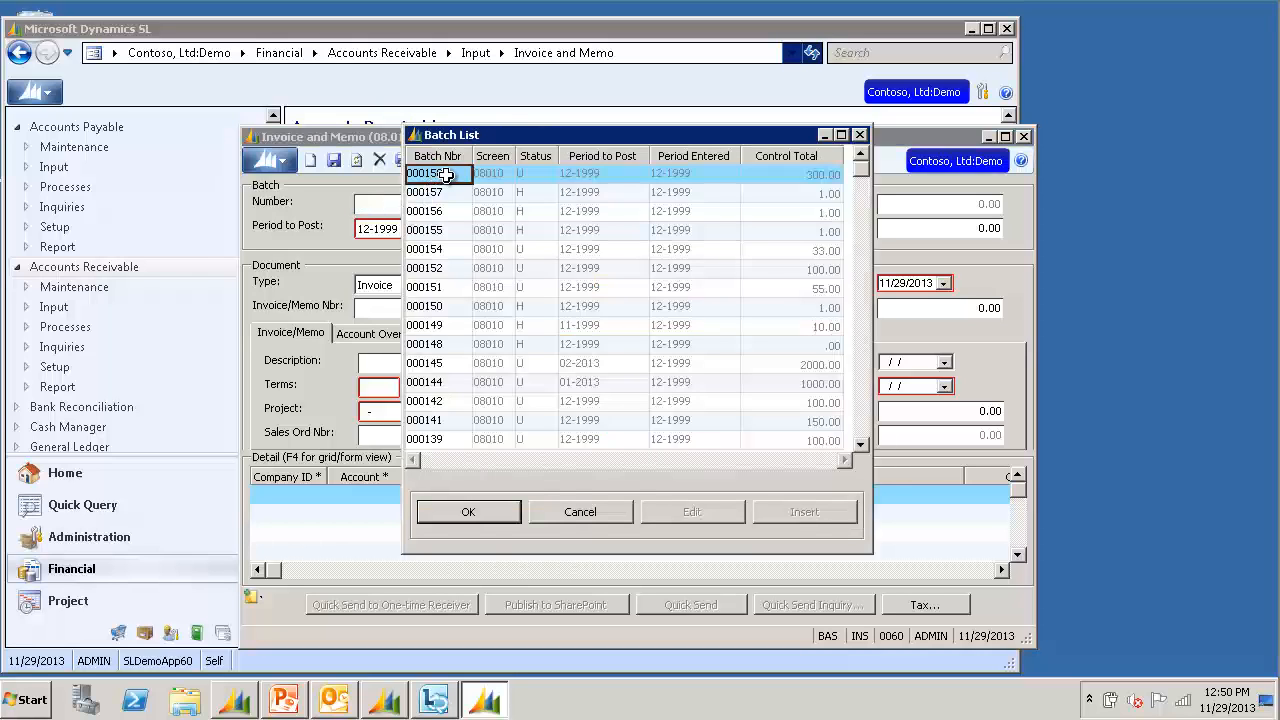
pyautogui.doubleClick(449, 175)
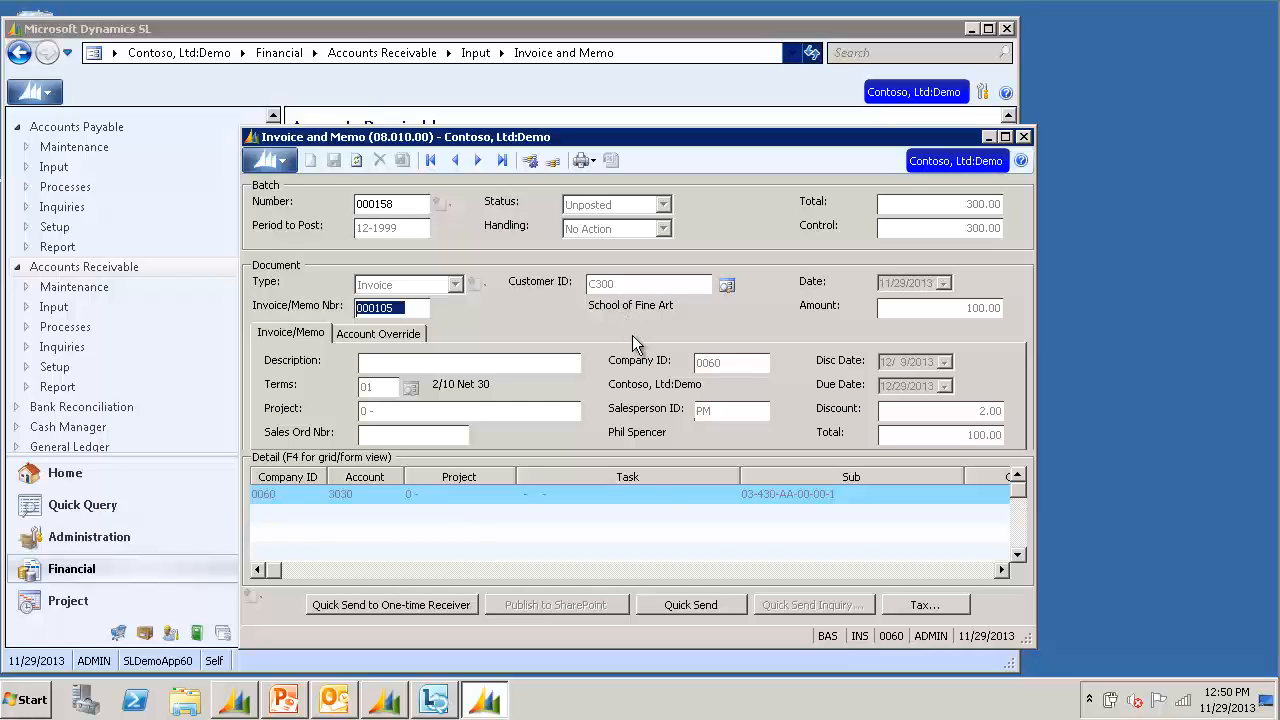
pyautogui.click(729, 607)
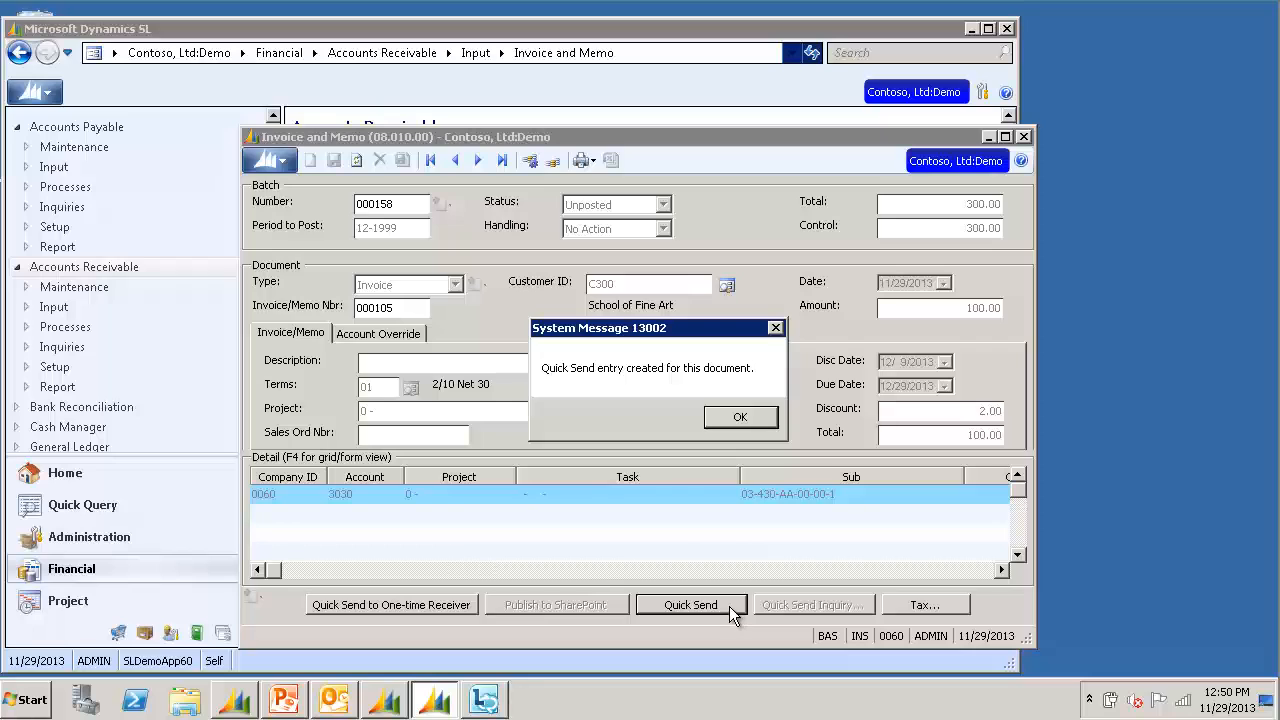
pyautogui.click(740, 418)
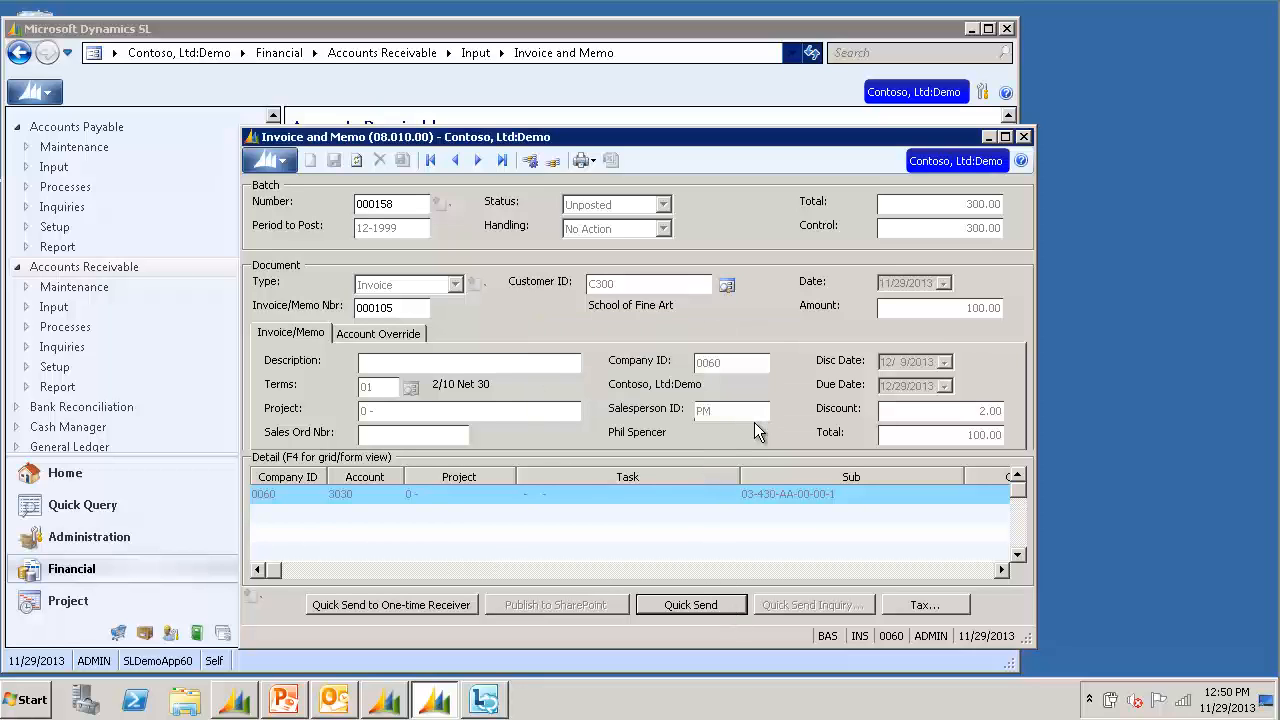
# - Review the Application Server log showing the invoice emailed, then bring up Outlook
pyautogui.moveTo(416, 705)
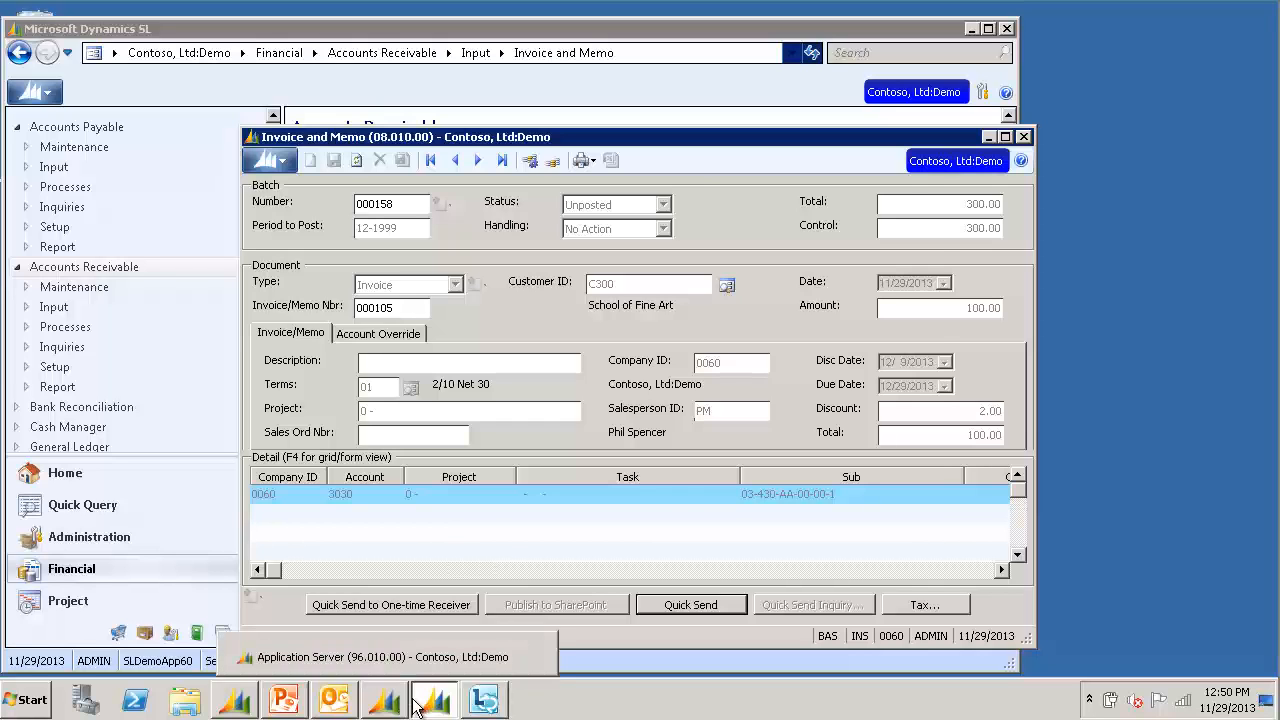
pyautogui.click(430, 657)
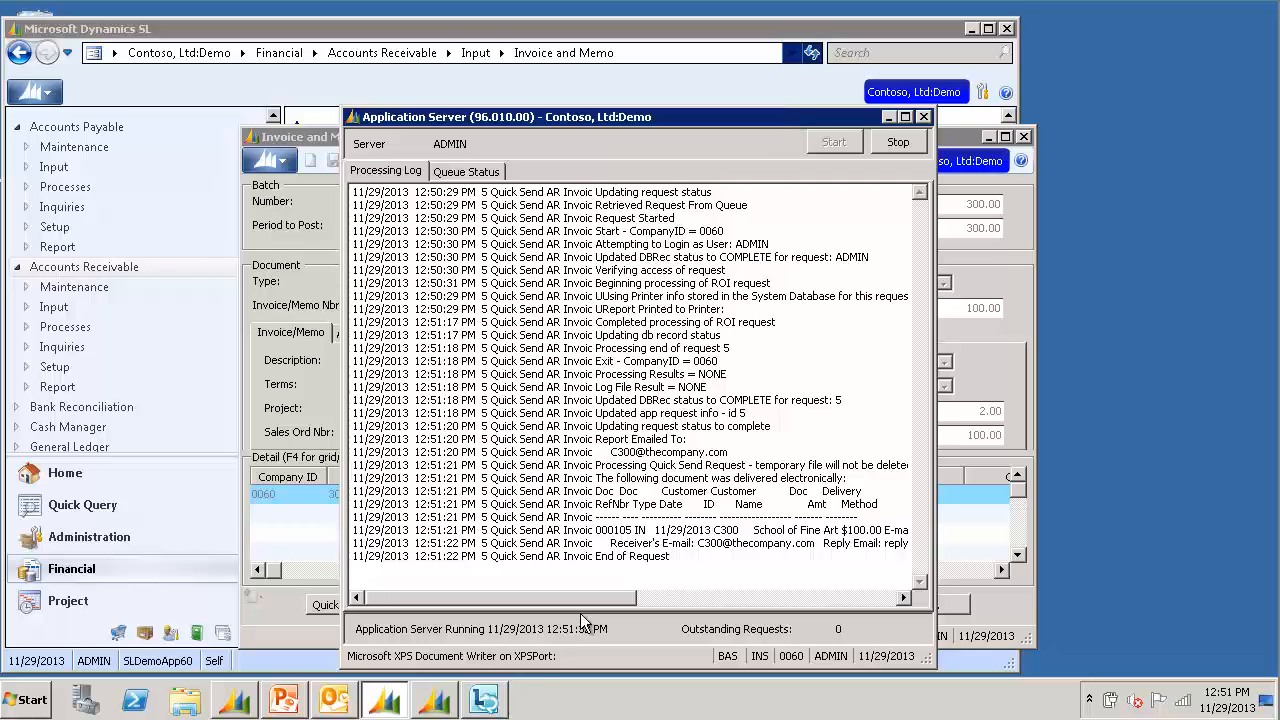
pyautogui.click(338, 700)
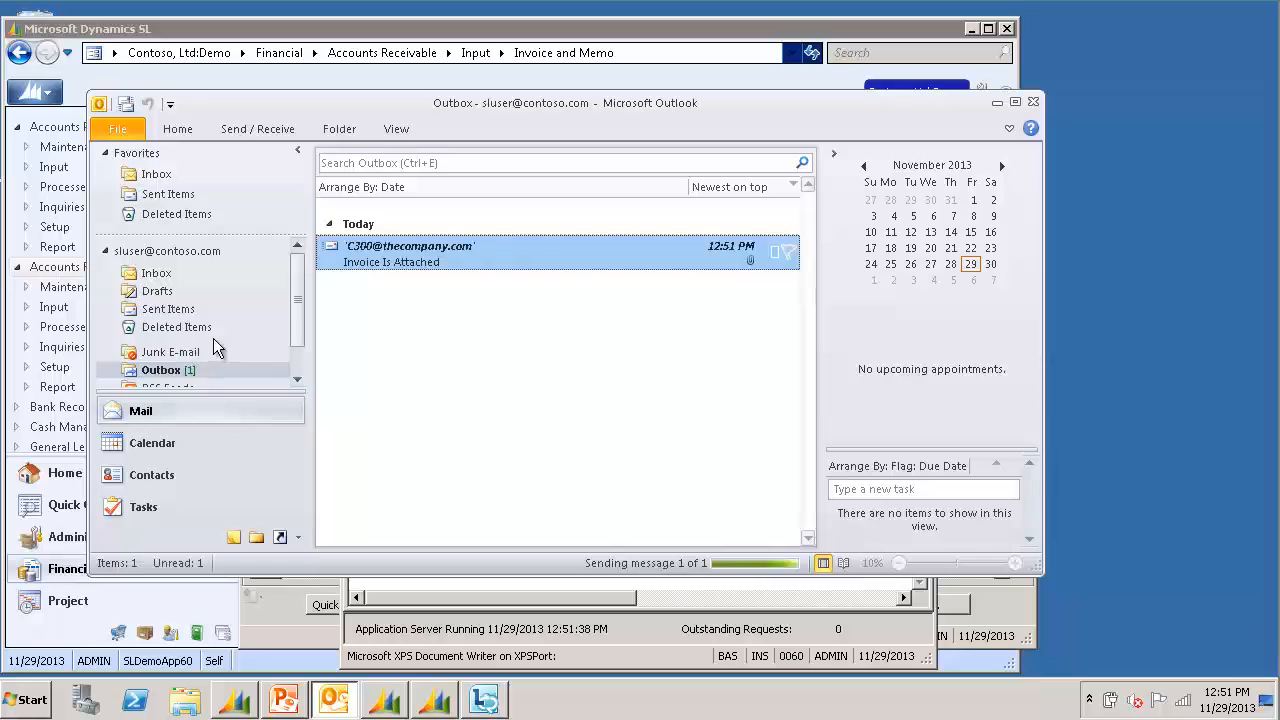
# - Open the Outbox's 'Invoice Is Attached' email, check its invoice PDF attachment, and close it
pyautogui.scroll(-1, 215, 338)
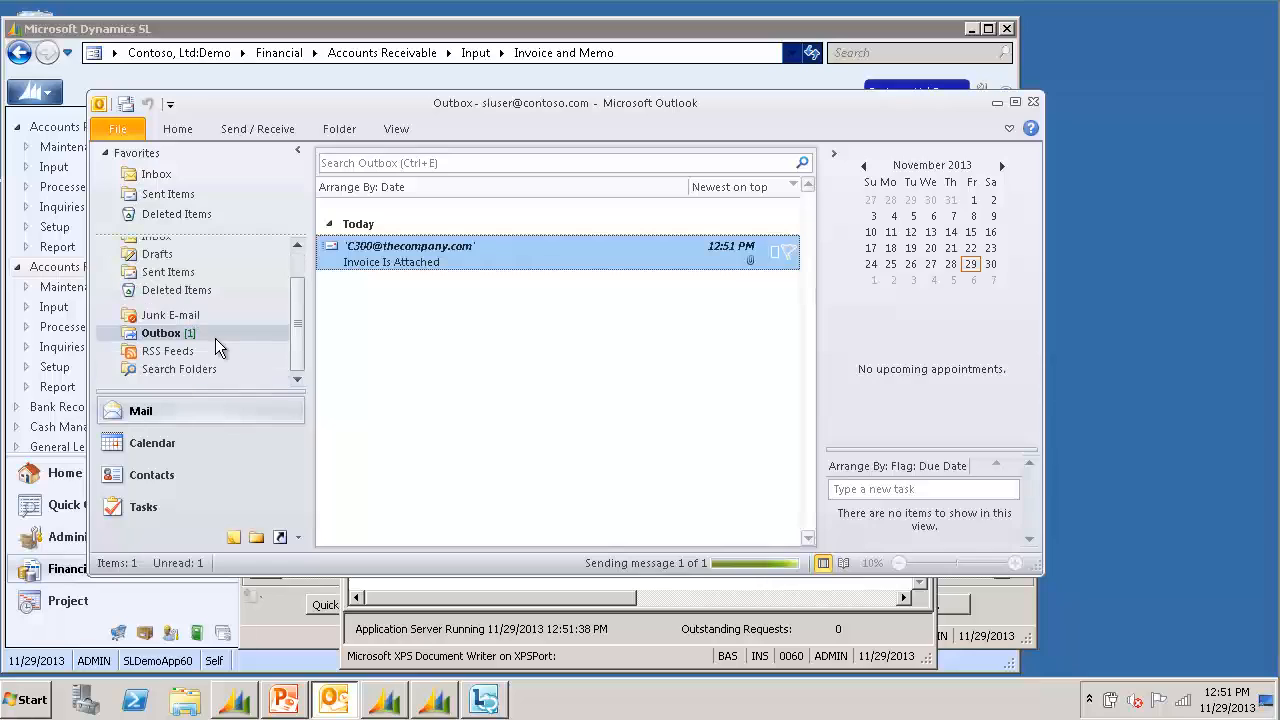
pyautogui.doubleClick(456, 263)
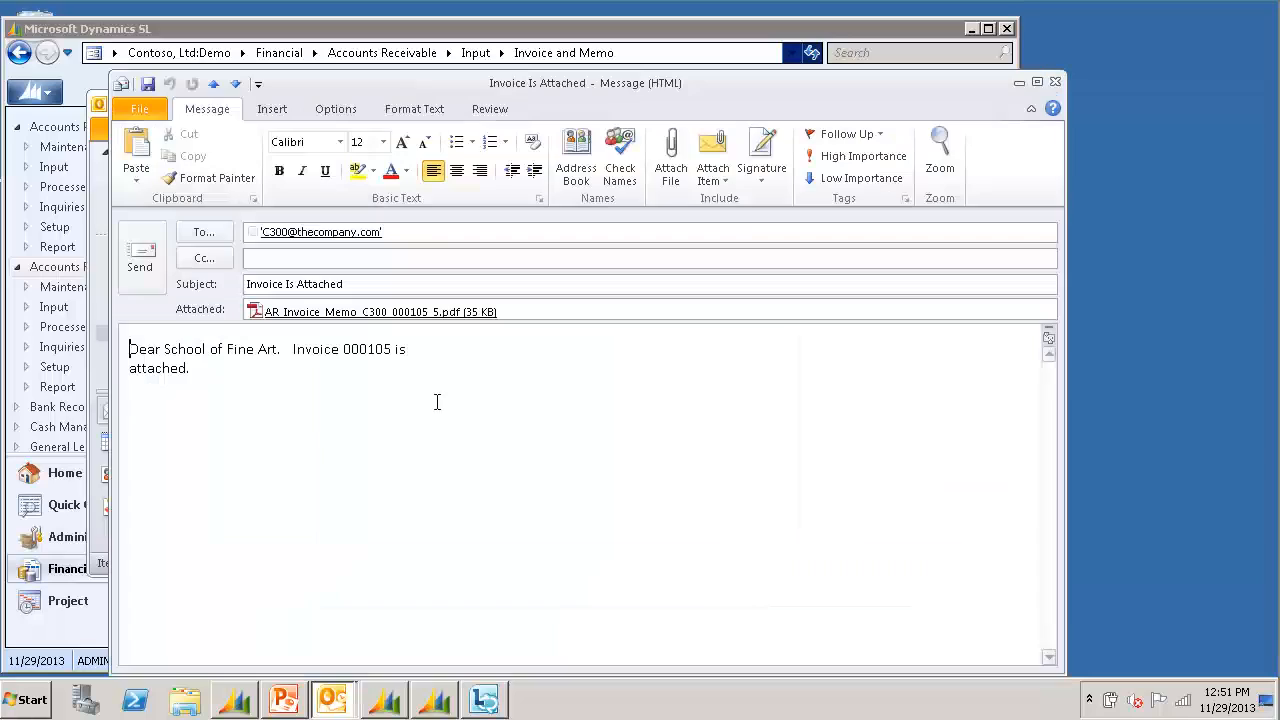
pyautogui.click(368, 352)
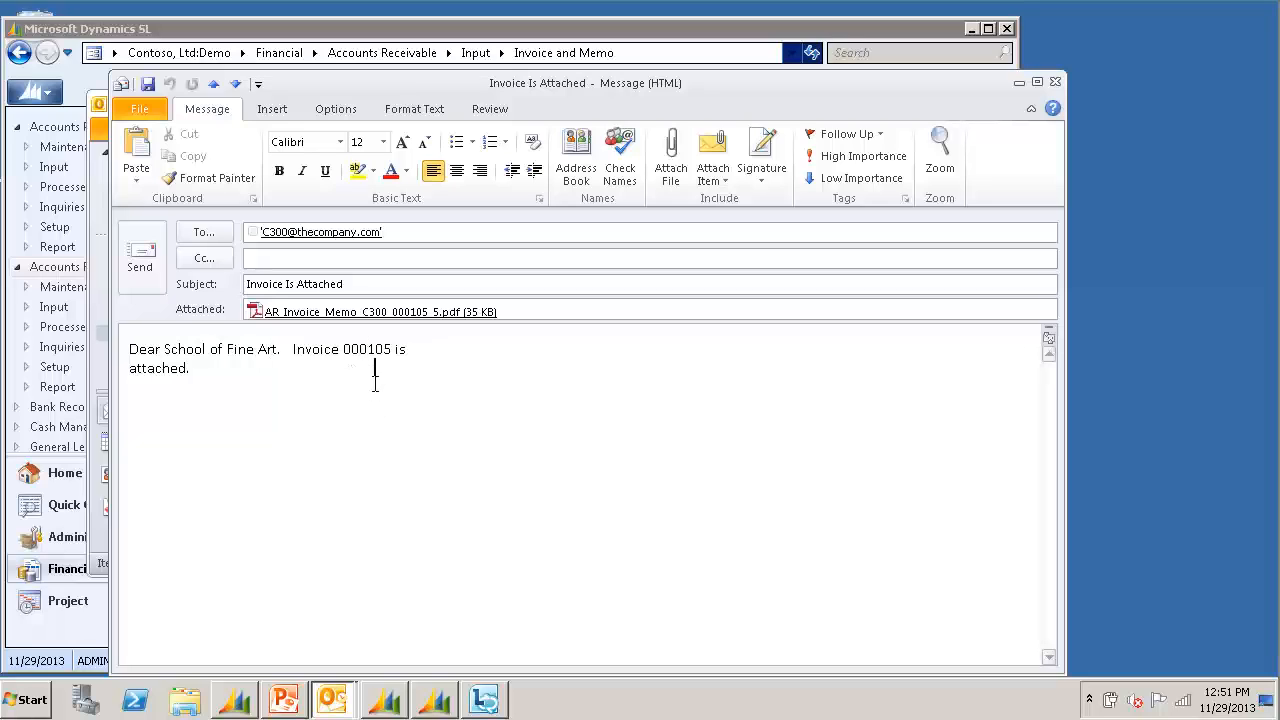
pyautogui.click(376, 367)
pyautogui.click(401, 313)
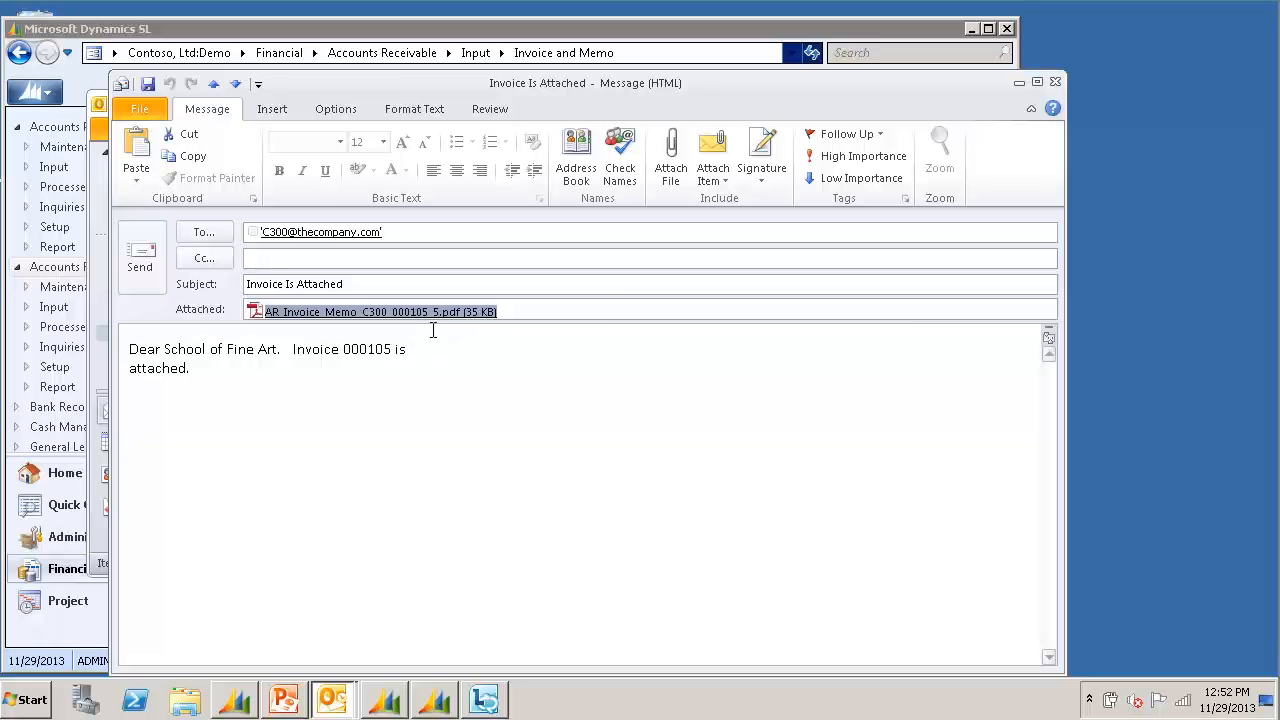
pyautogui.click(1055, 82)
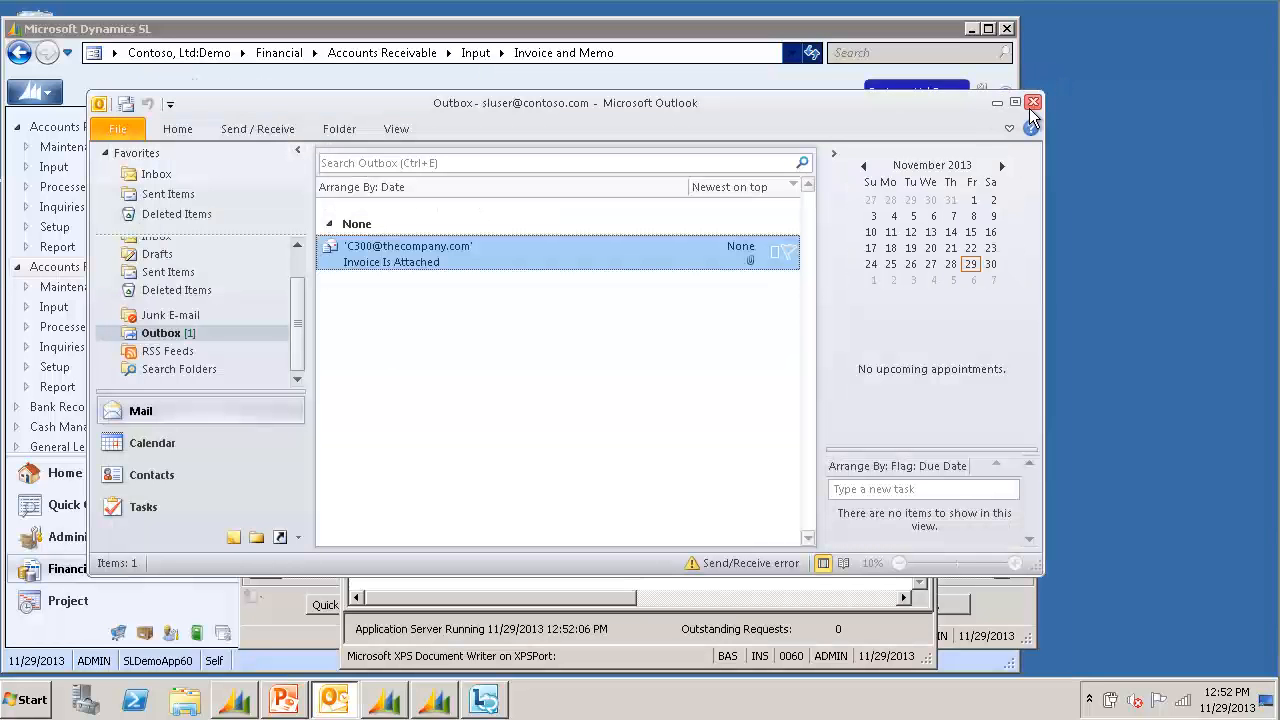
# - Close the Invoice and Memo window and return to the main Dynamics SL window
pyautogui.click(996, 102)
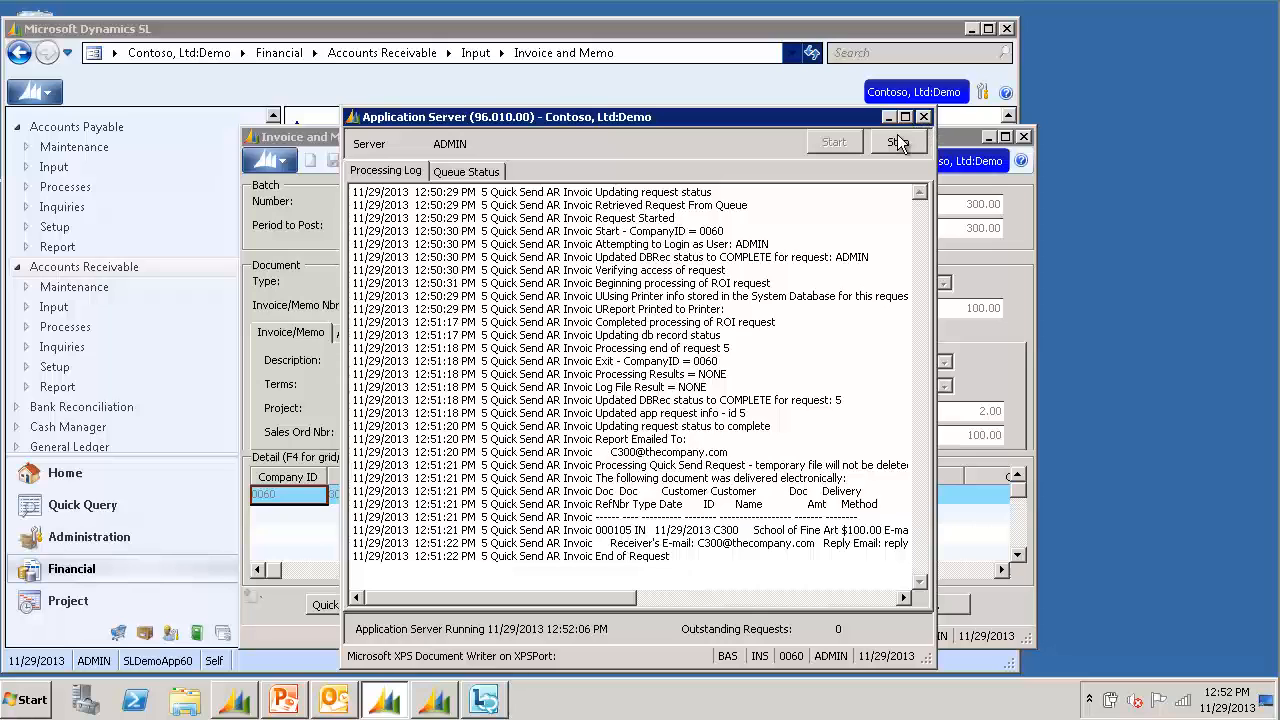
pyautogui.click(956, 140)
pyautogui.click(1023, 137)
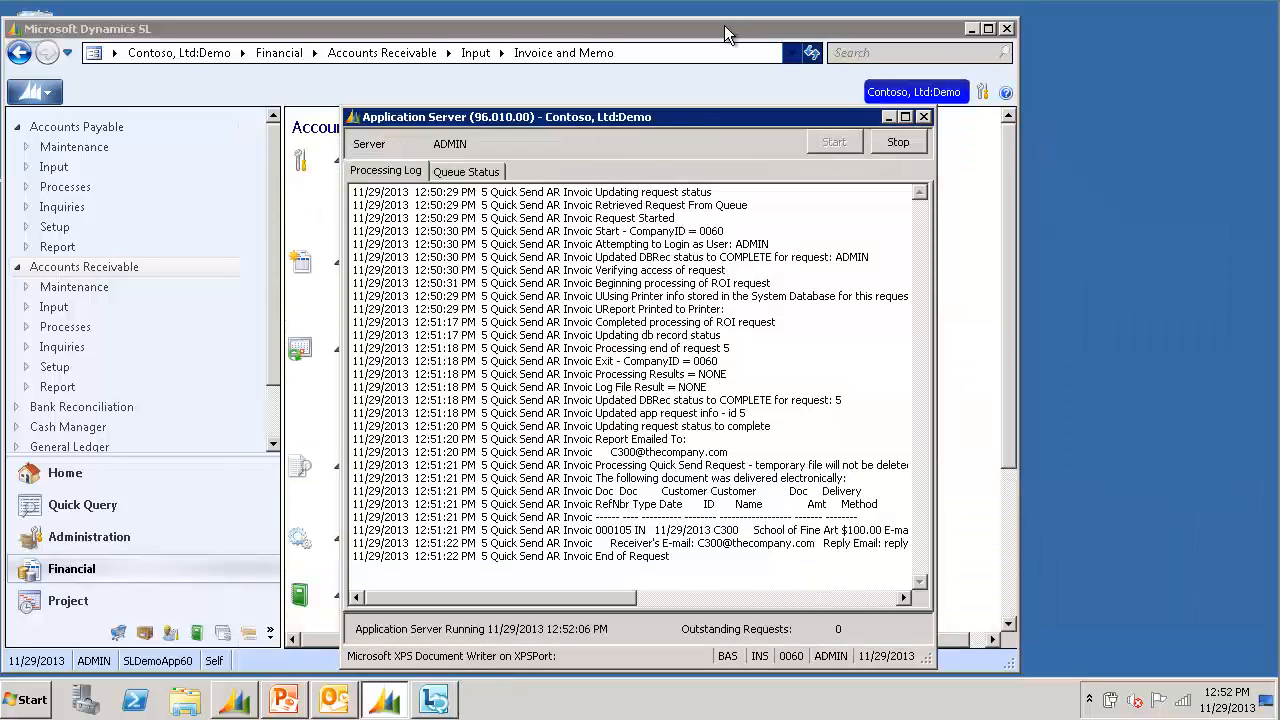
pyautogui.click(727, 35)
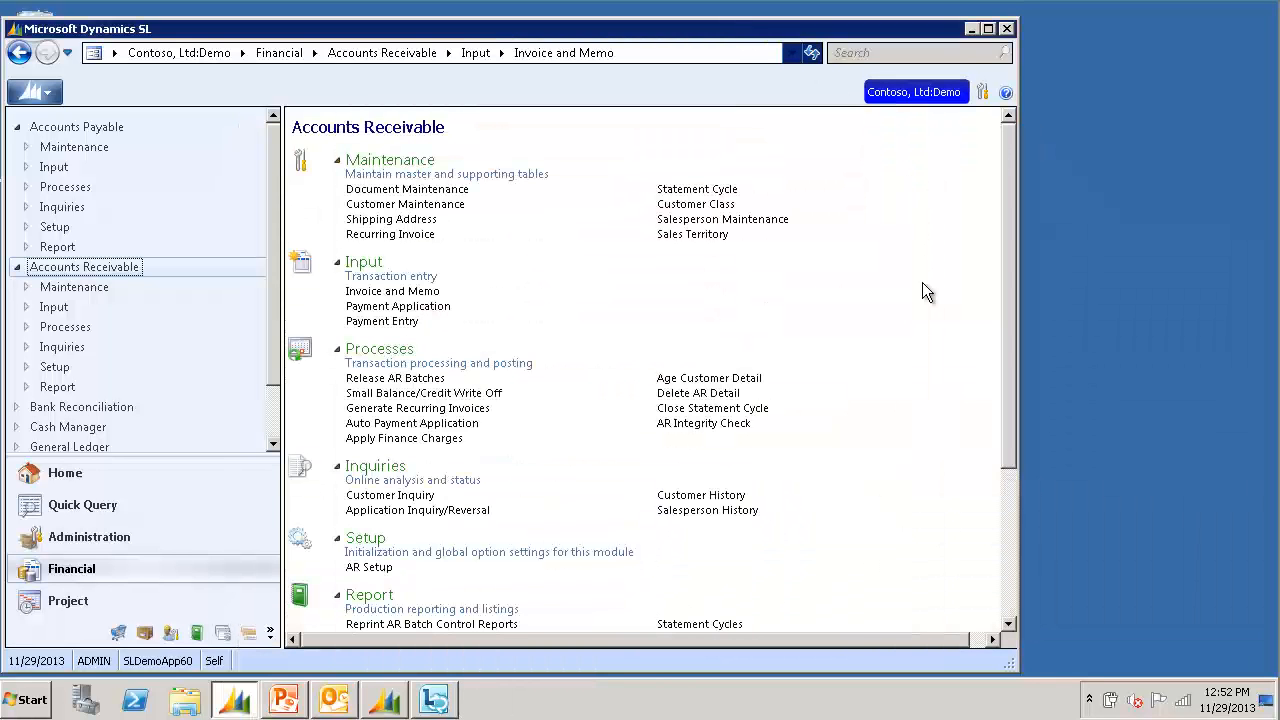
# - Print the Invoice/Memo Forms report filtered on ardoc.batnbr Equal 000158
pyautogui.click(1007, 600)
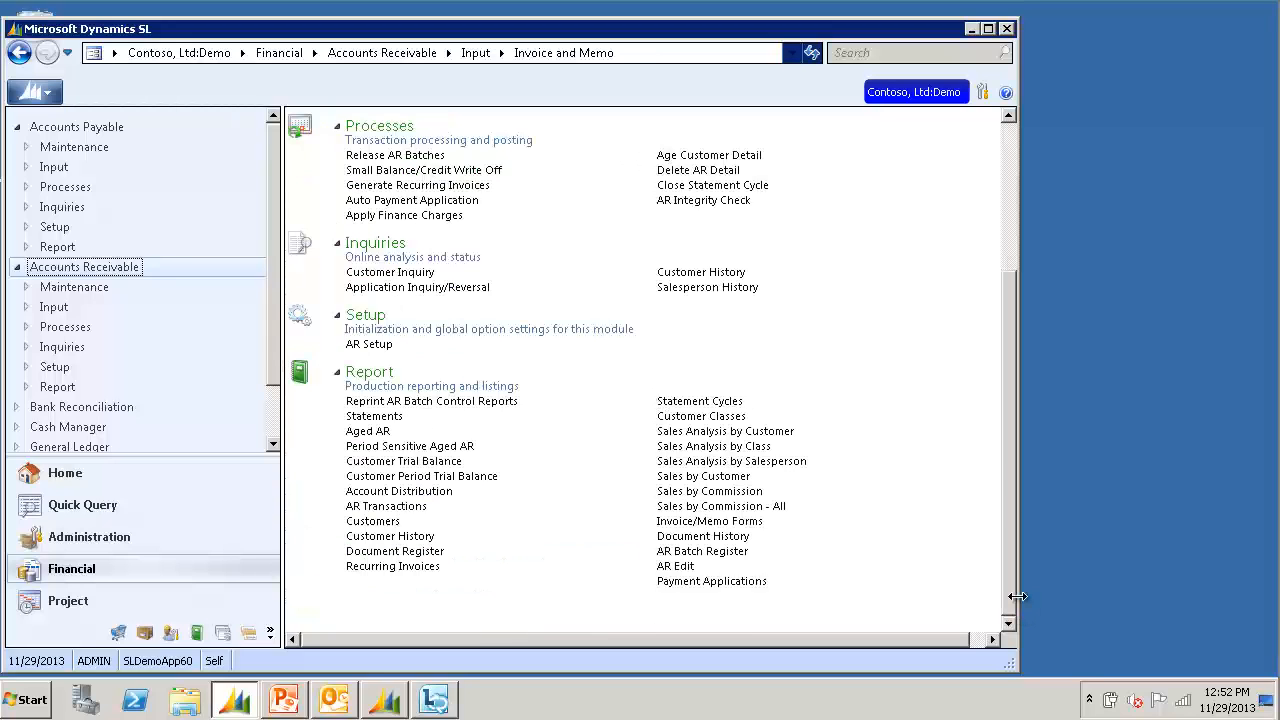
pyautogui.click(729, 523)
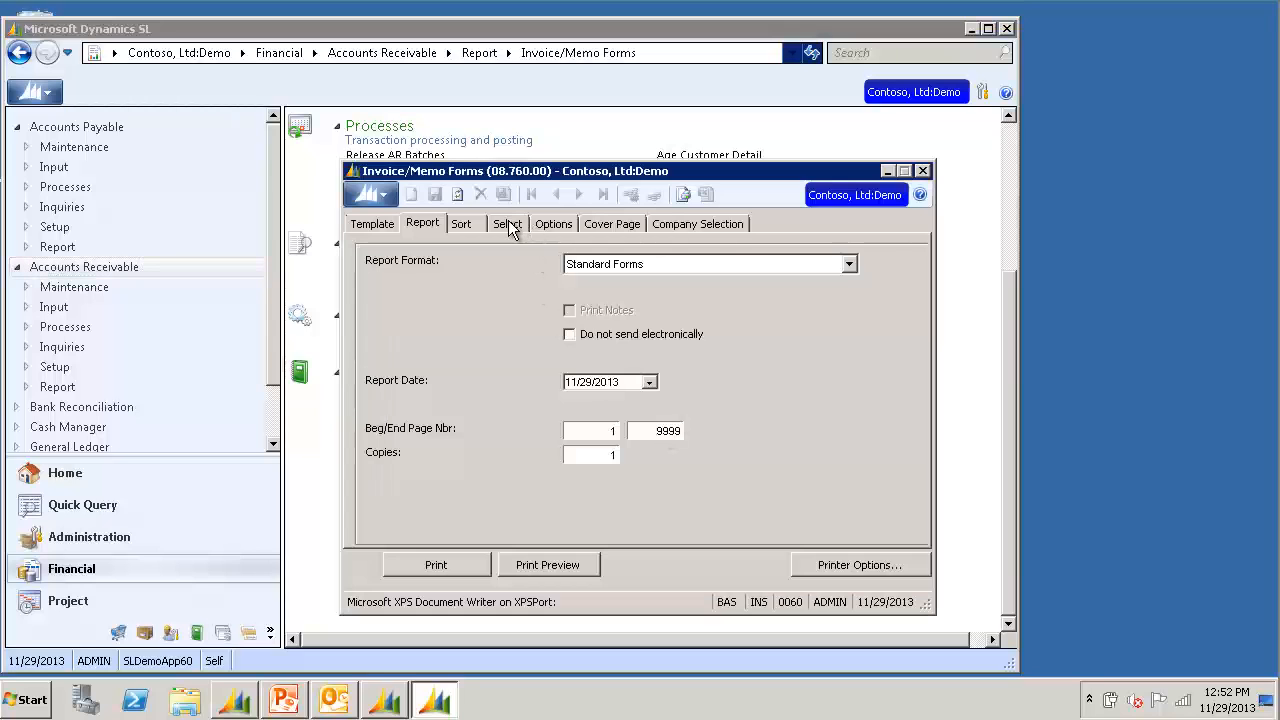
pyautogui.click(508, 224)
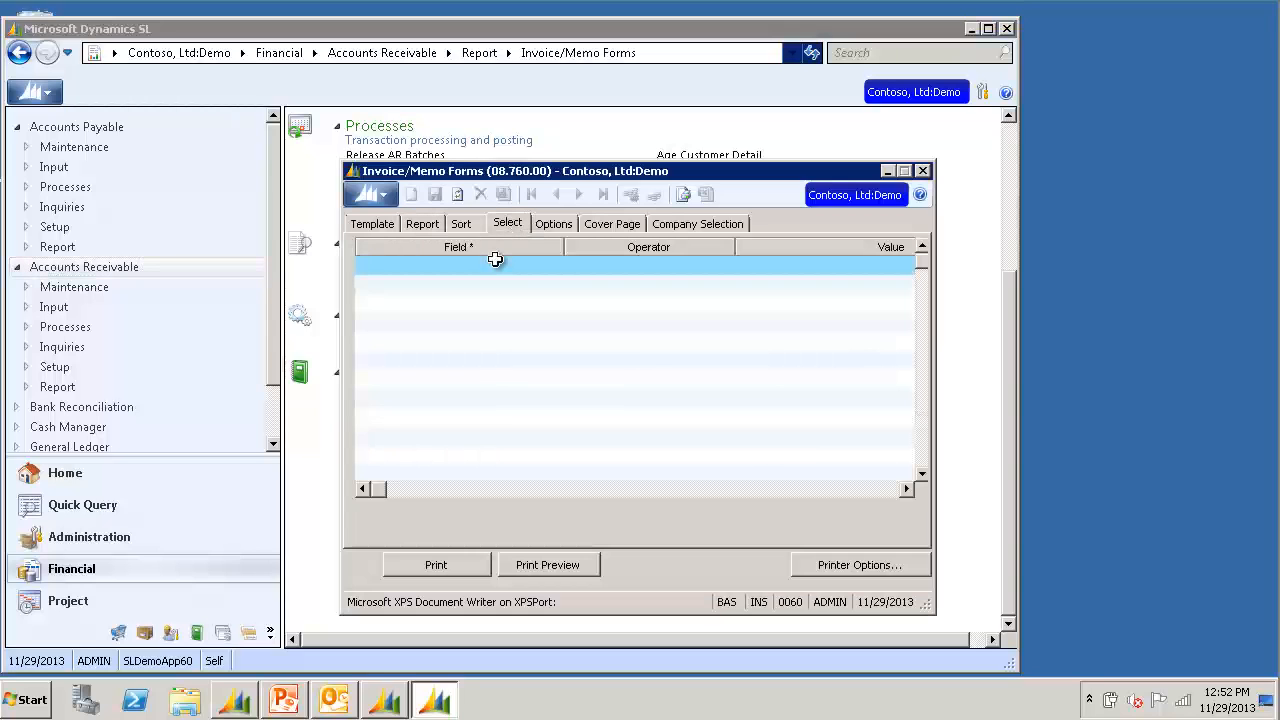
pyautogui.click(495, 260)
pyautogui.doubleClick(495, 260)
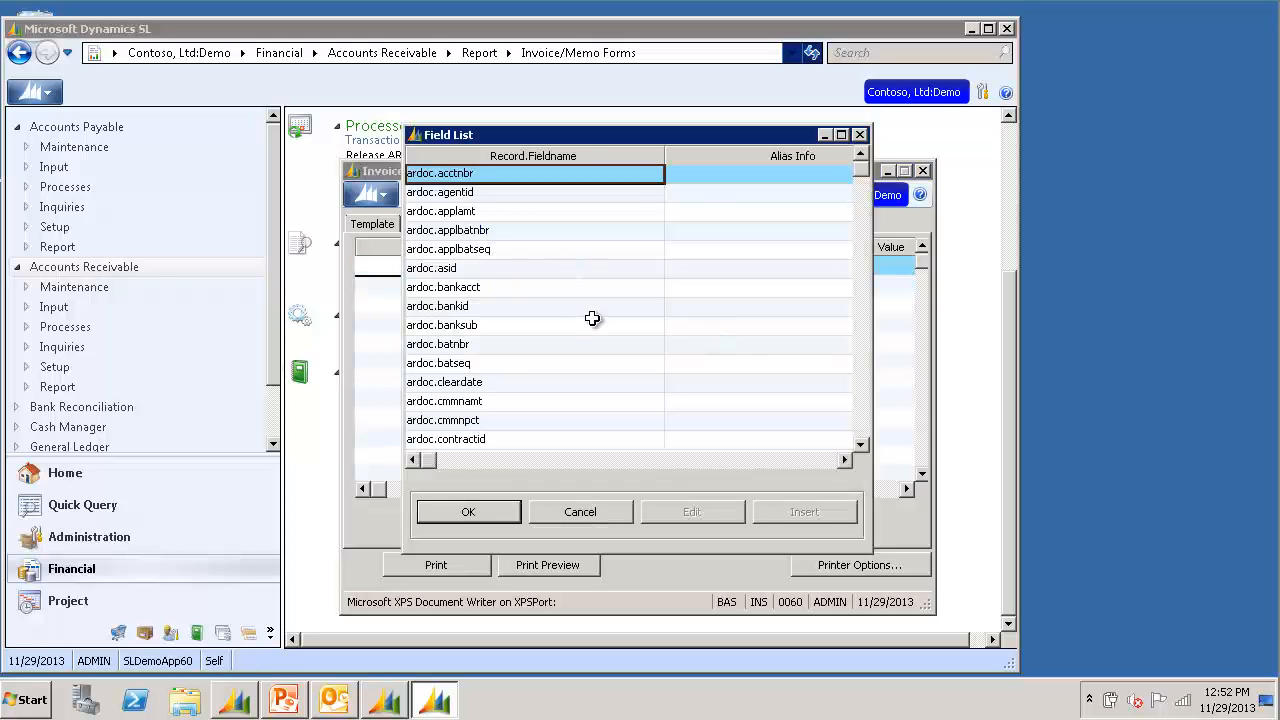
pyautogui.doubleClick(509, 344)
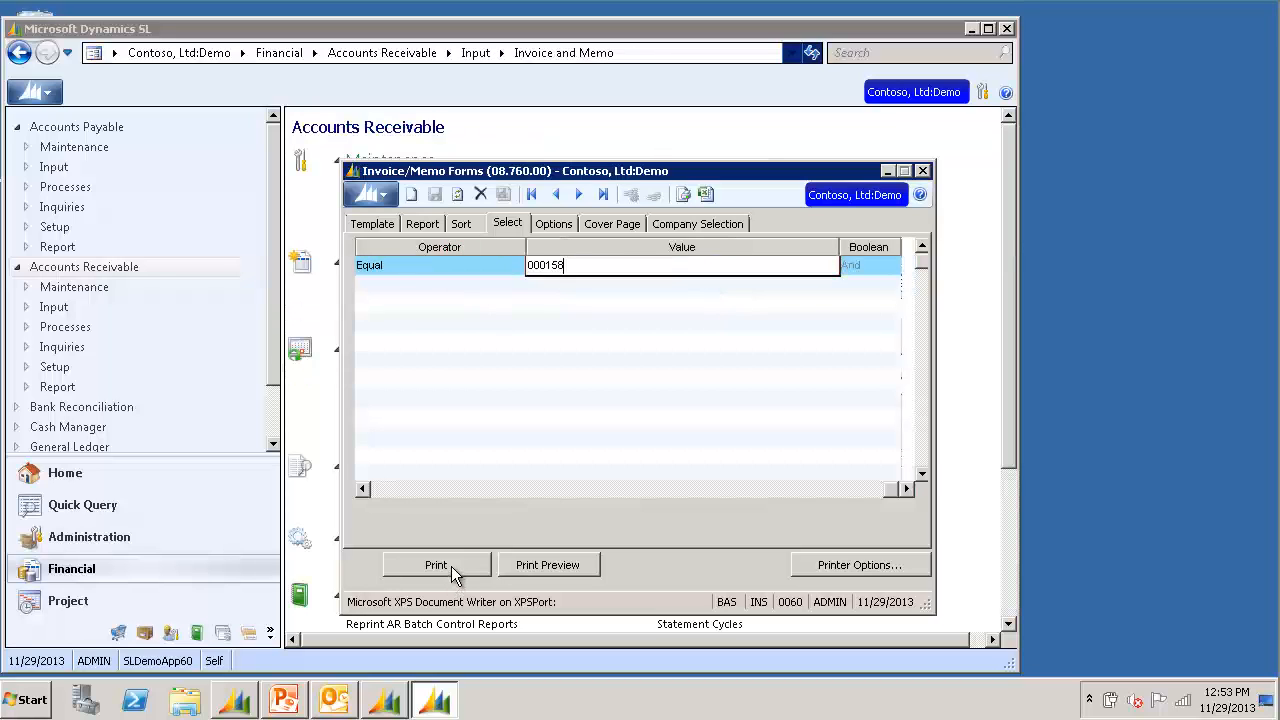
pyautogui.click(451, 566)
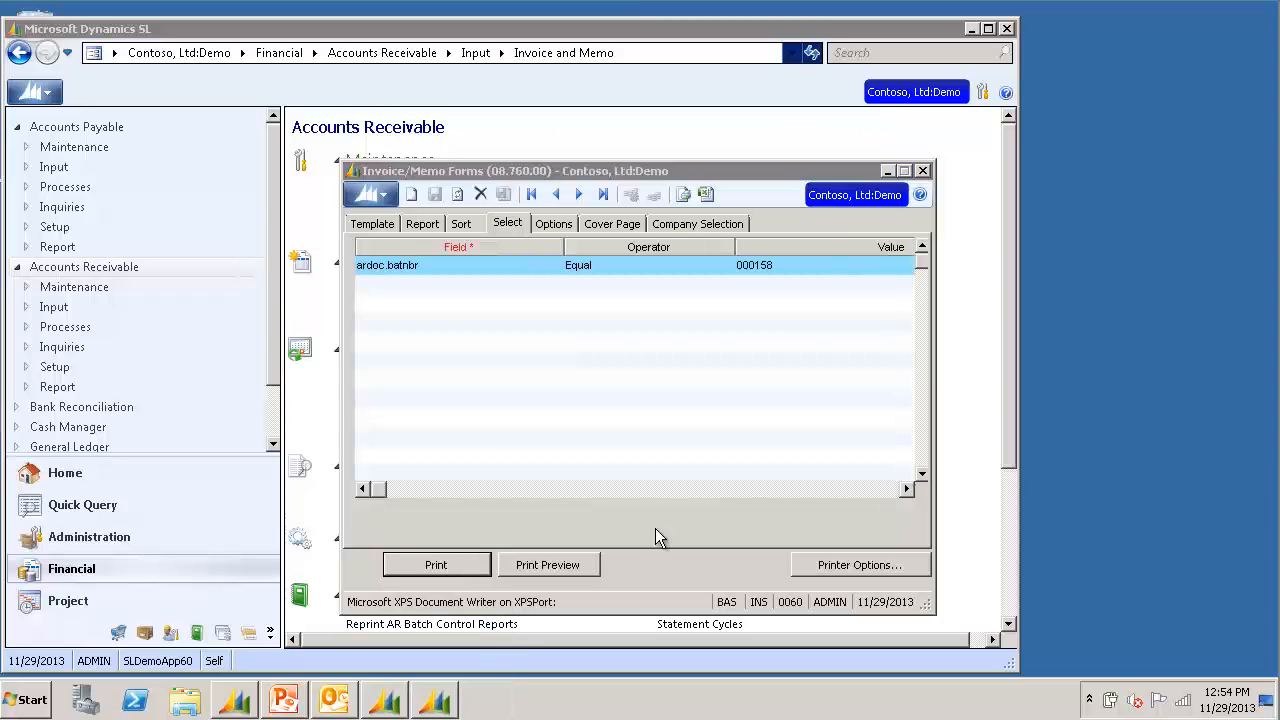
# - Check the server log for the resend and select the new 'Invoice Is Attached' Outbox email
pyautogui.click(386, 703)
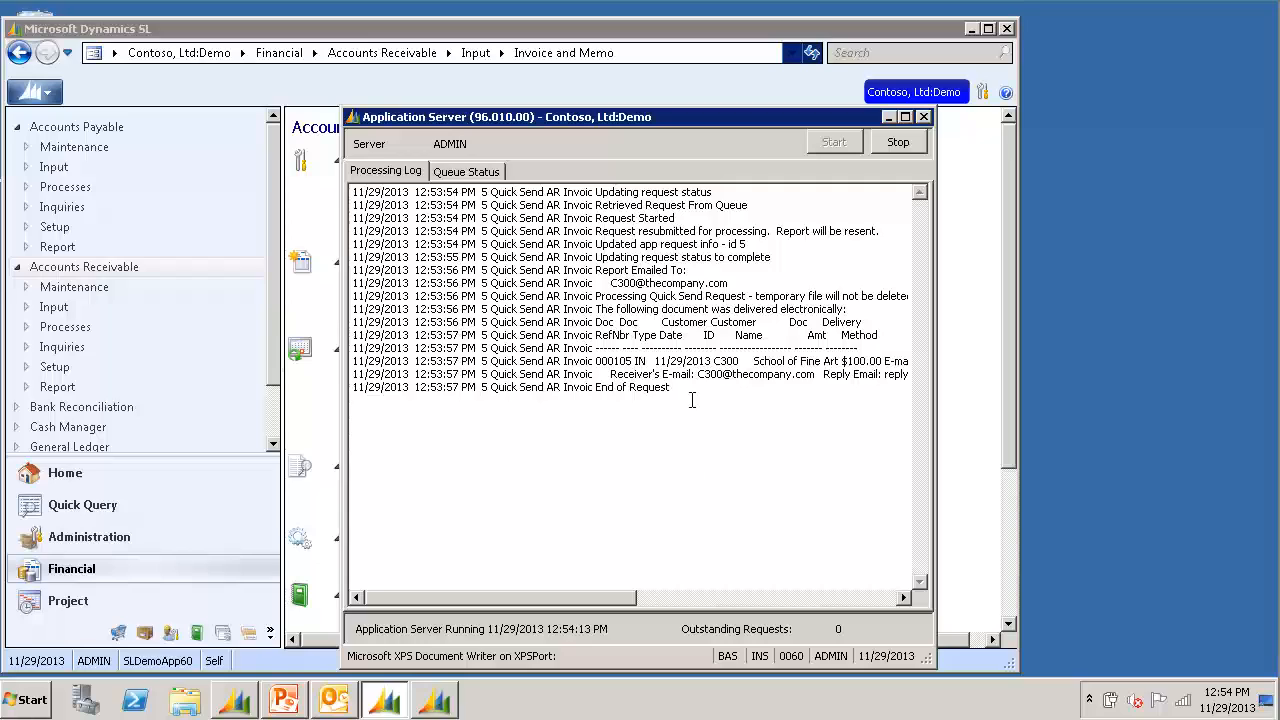
pyautogui.click(338, 703)
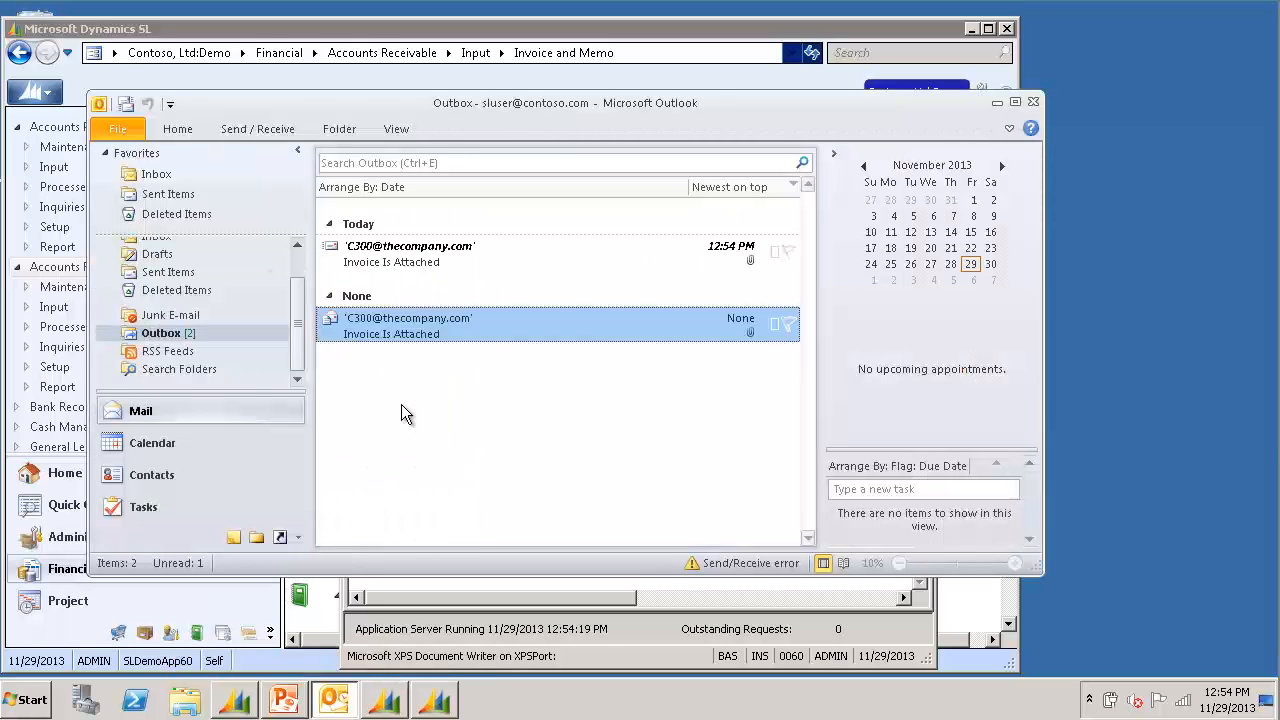
pyautogui.click(462, 258)
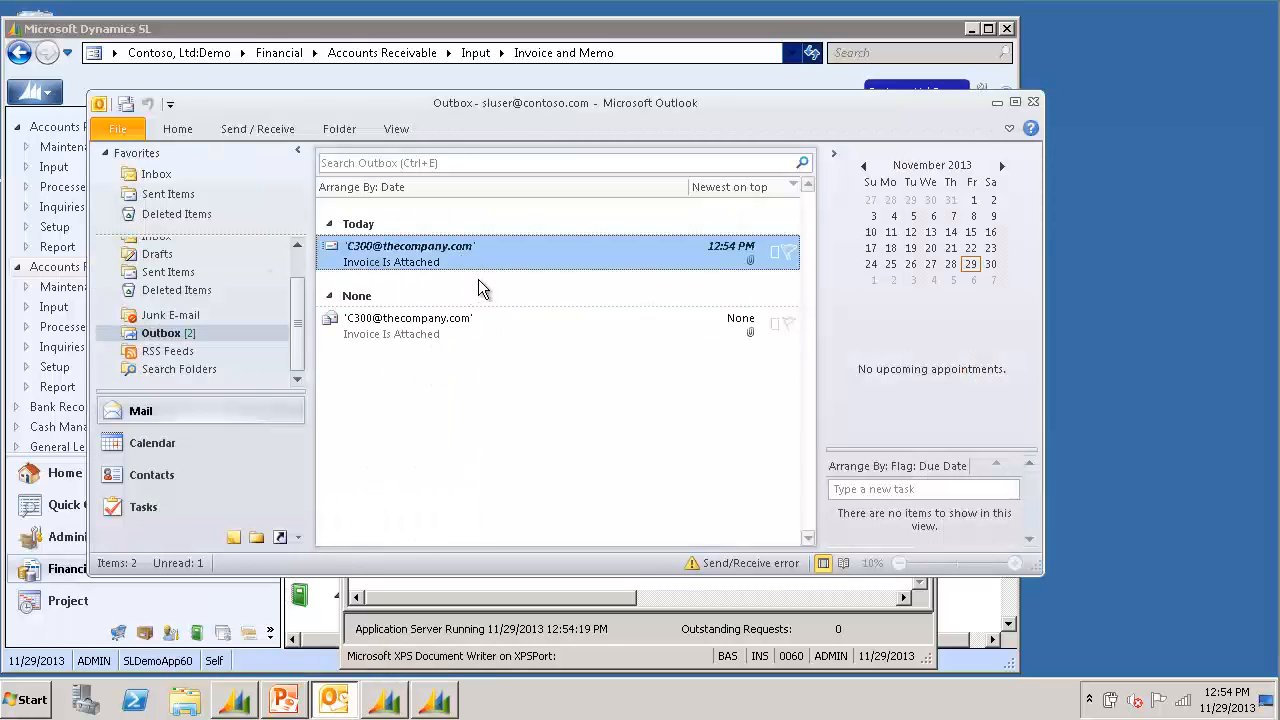